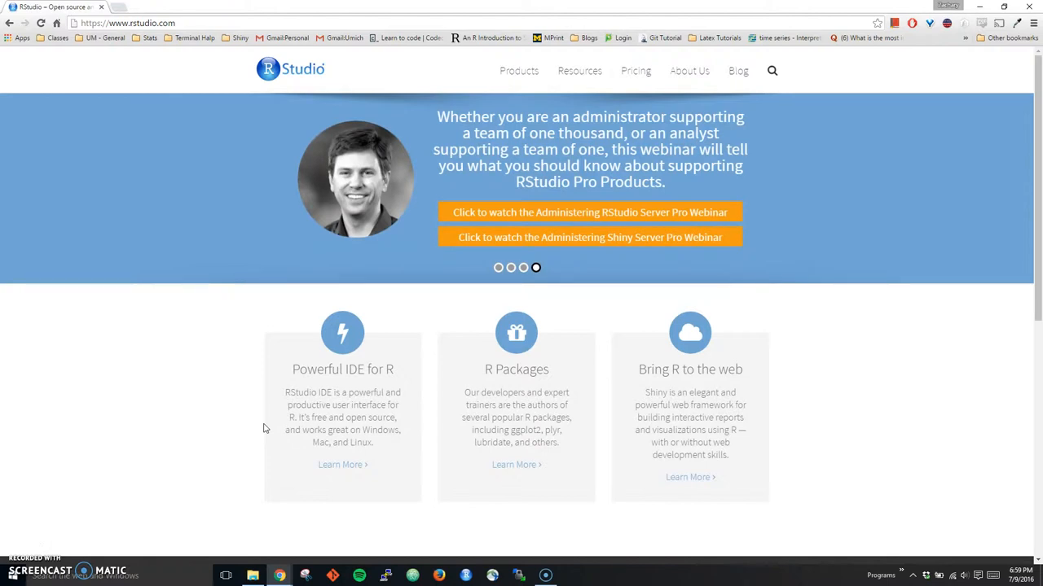
Step: Navigate from rstudio.com through Products > RStudio to the RStudio Desktop download page
left_click(181, 23)
mouse_move(519, 70)
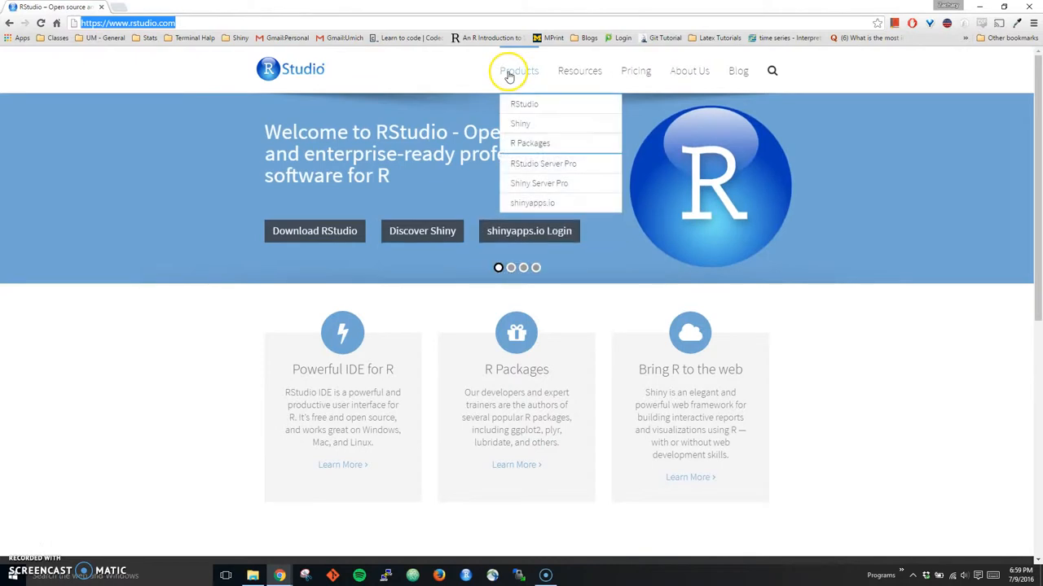
left_click_drag(529, 143, 527, 109)
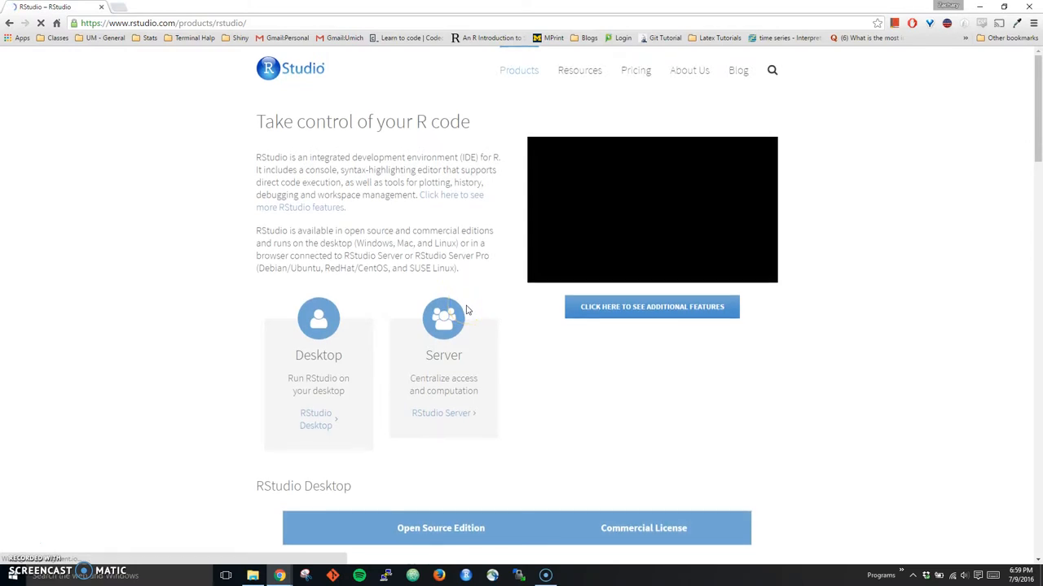
scroll(467, 310, "down", 4)
scroll(440, 367, "down", 2)
left_click(413, 365)
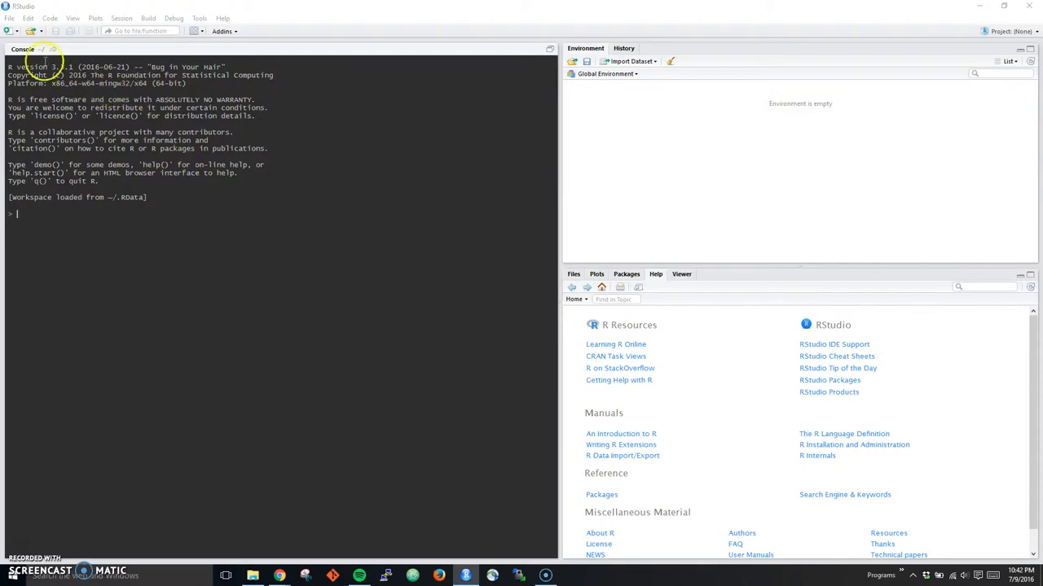
Step: Run 3 + 3, getwd() and y <- 4 in the console, one after another
left_click(196, 213)
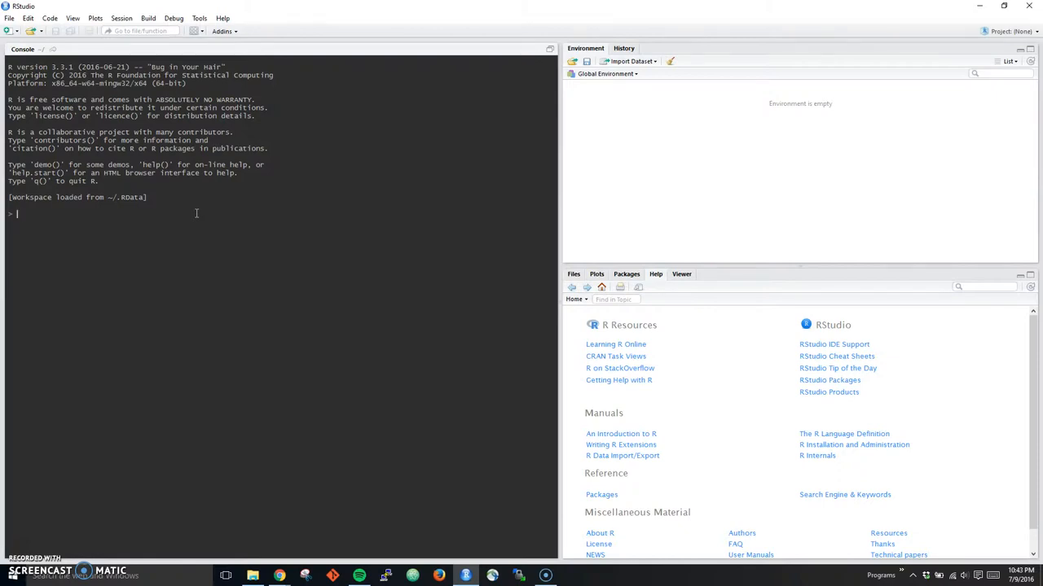
type("3+ 3")
key("Return")
type("g")
type("etwd()")
key("Return")
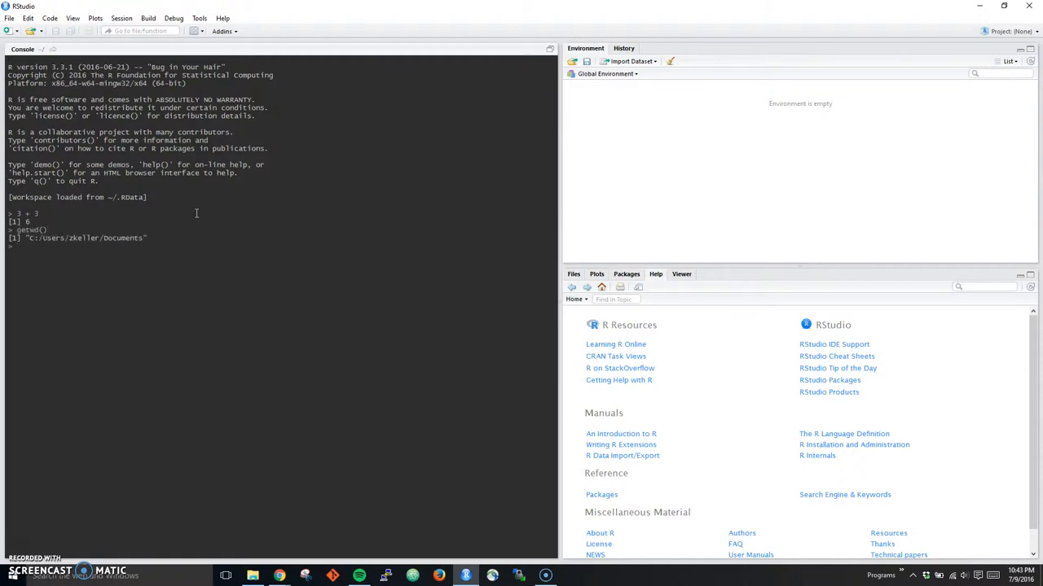
type("<- ")
type("4")
key("Return")
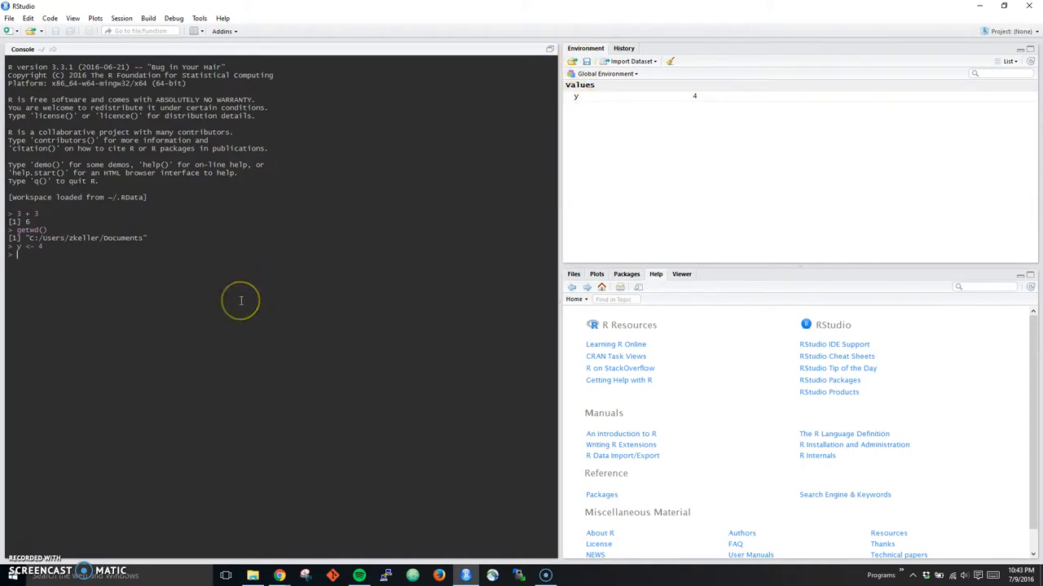
type("square ")
type("<- func")
type("tion(x){")
type("x*x}")
Step: Run square <- function(x){x*x} in the console
key("Return")
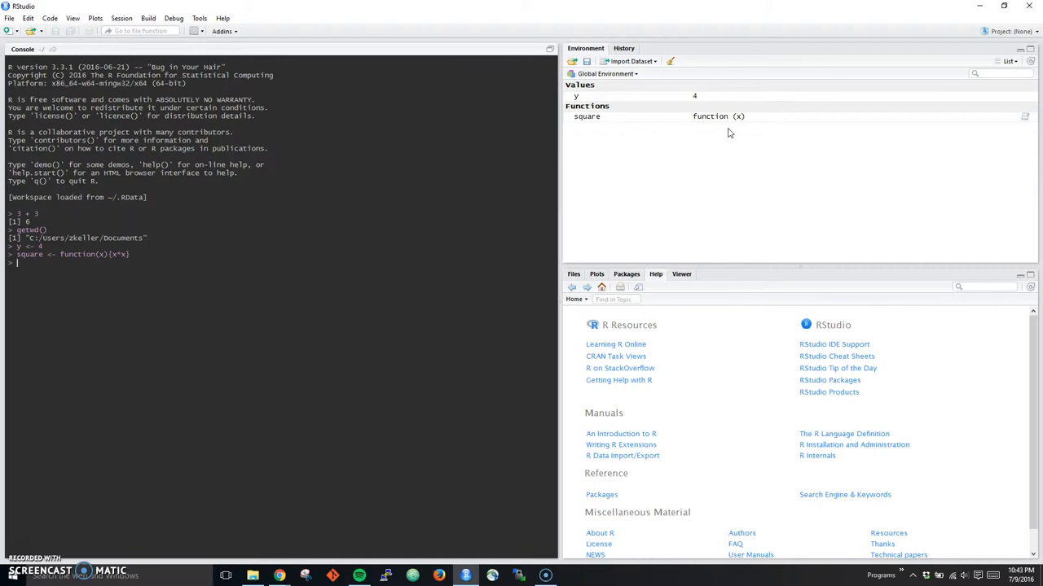
Step: Review the History pane and select the earlier y <- 4 command
left_click(621, 50)
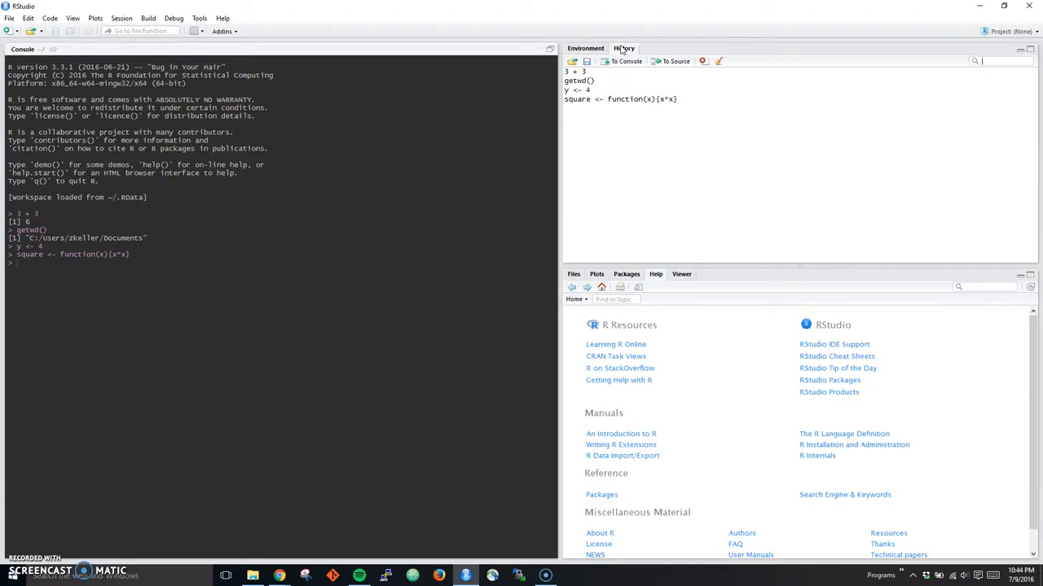
left_click_drag(592, 99, 581, 87)
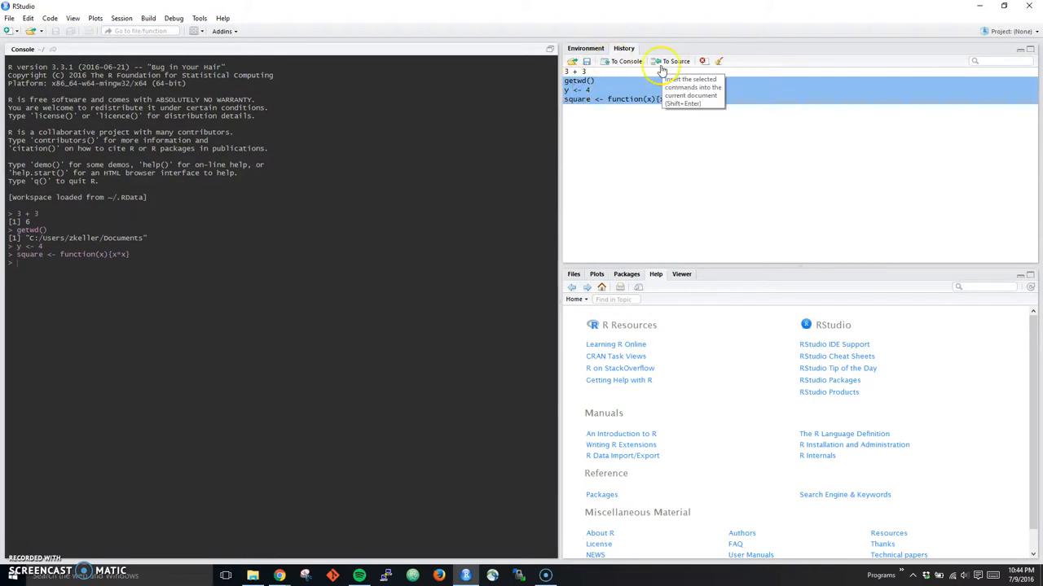
left_click(649, 90)
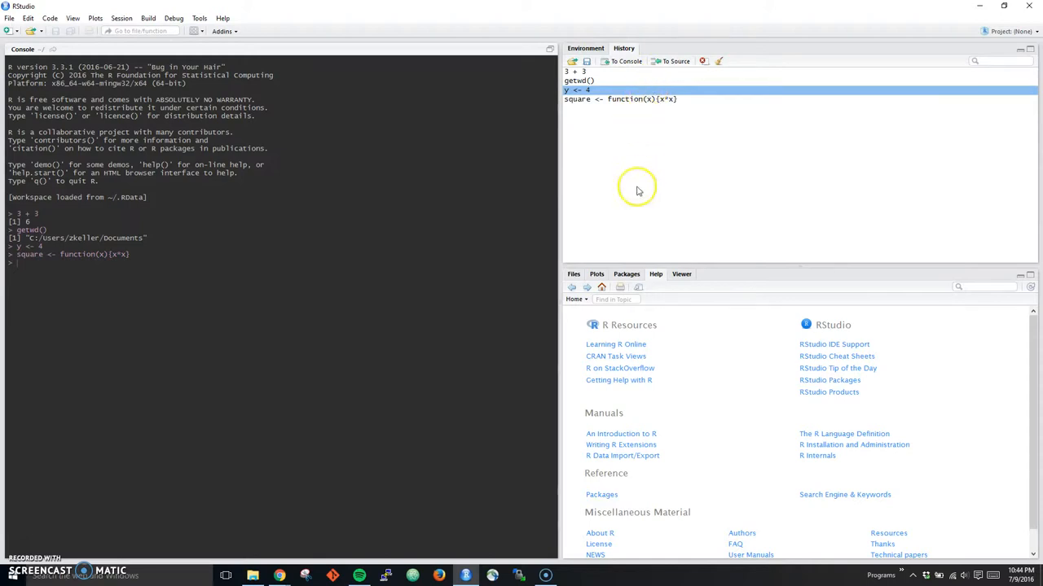
Step: Browse the home folder's files, then switch to the empty Plots pane
left_click(573, 274)
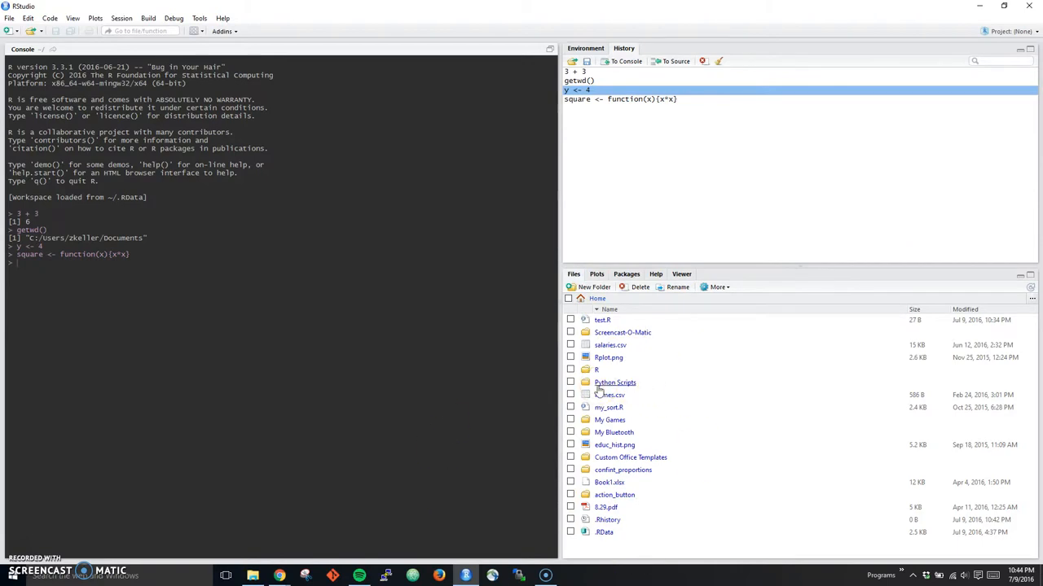
left_click(494, 285)
left_click(597, 276)
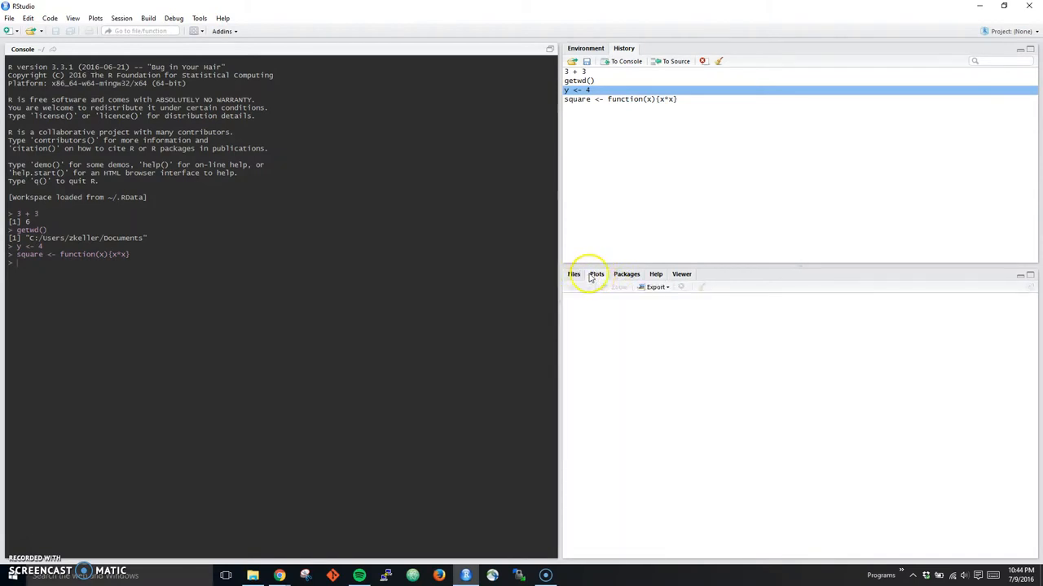
Step: Run hist(rnorm(100)) in the console to draw a histogram
left_click(240, 274)
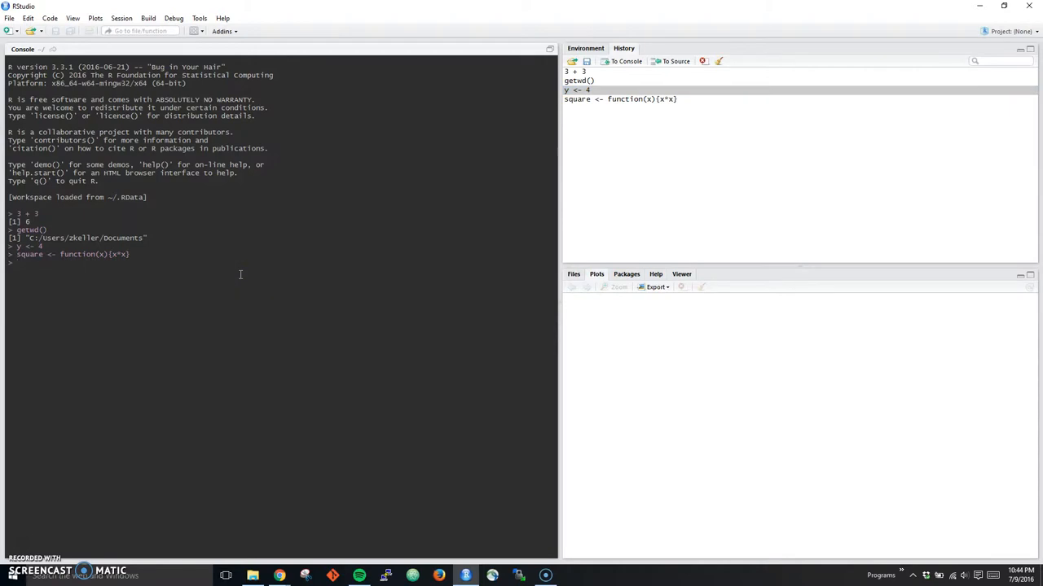
type("hist(")
type("rnorm(")
type("100")
key("Return")
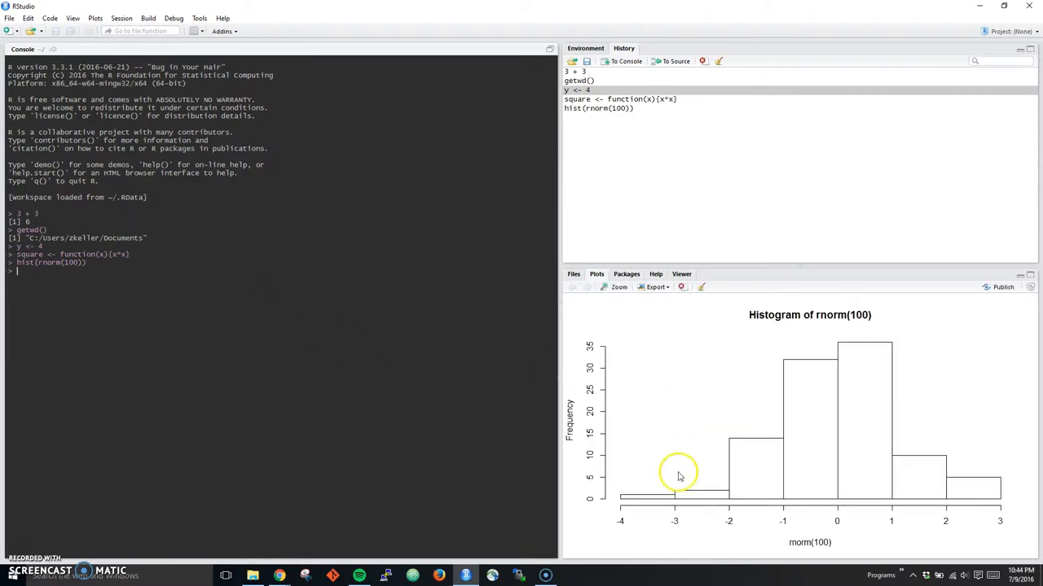
Step: Load reshape2 from the installed packages list
left_click(625, 274)
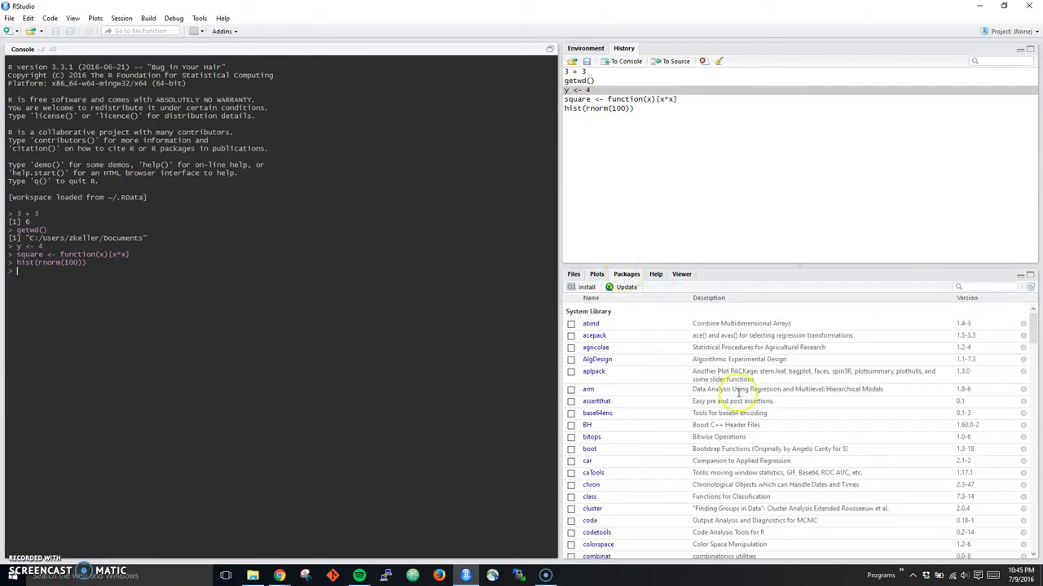
left_click_drag(1034, 326, 1034, 486)
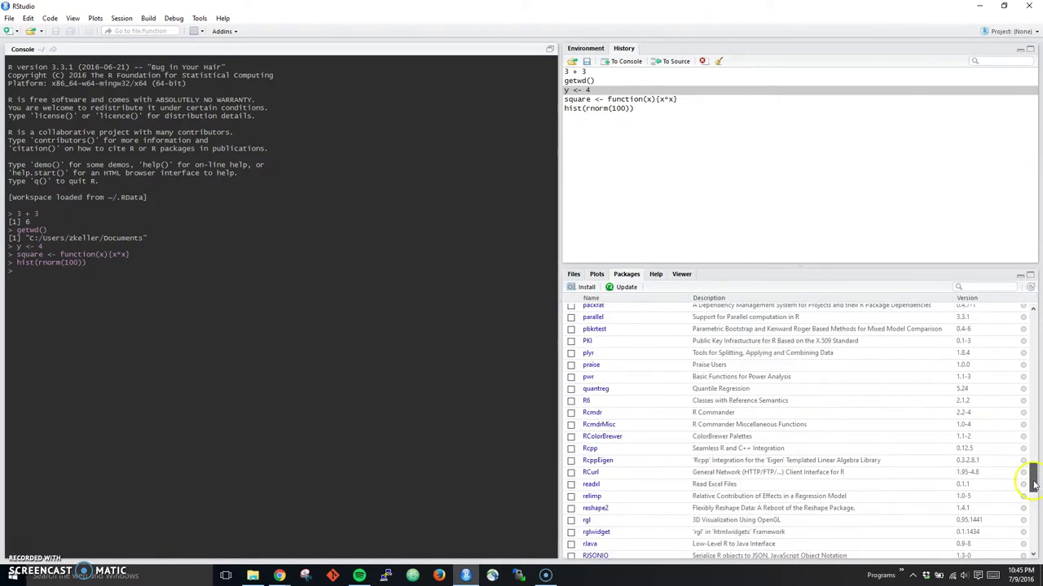
left_click(571, 508)
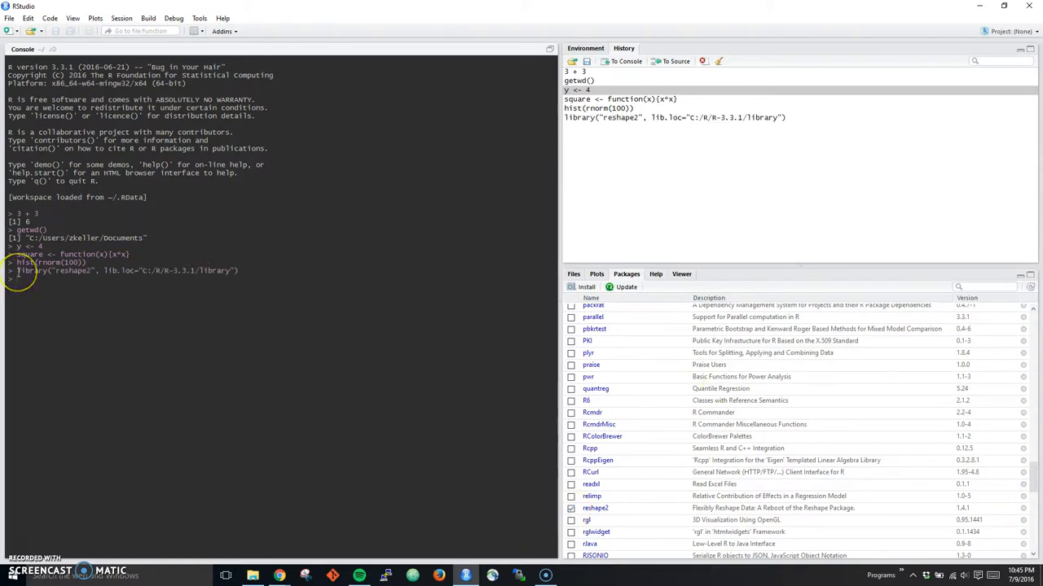
Step: Edit the library command to library(ggplot2), run it, and show the Environment with y and square
left_click_drag(16, 273, 236, 271)
double_click(82, 271)
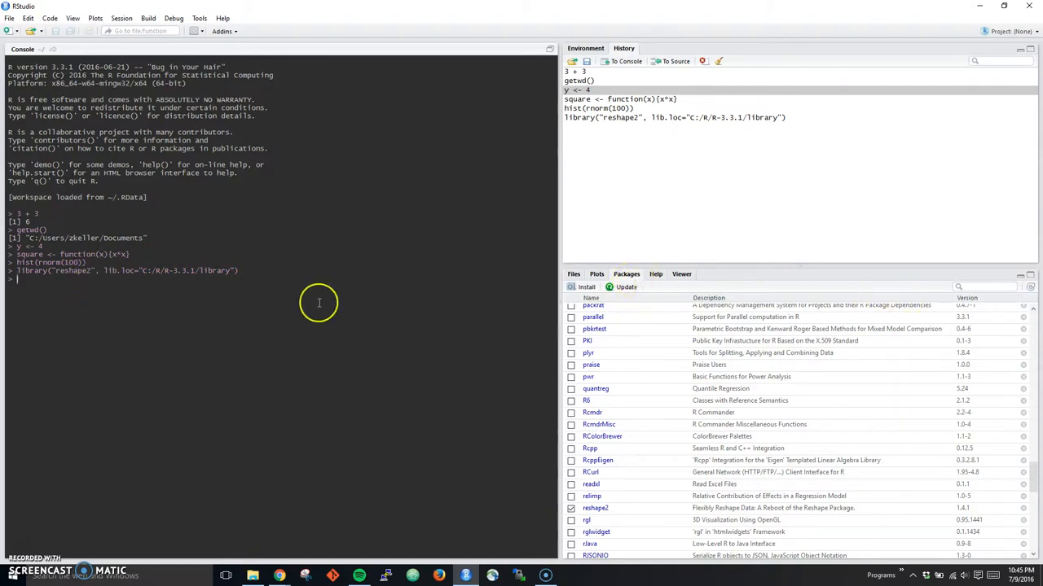
type("library(")
type("ggplto2")
key("BackSpace")
key("BackSpace")
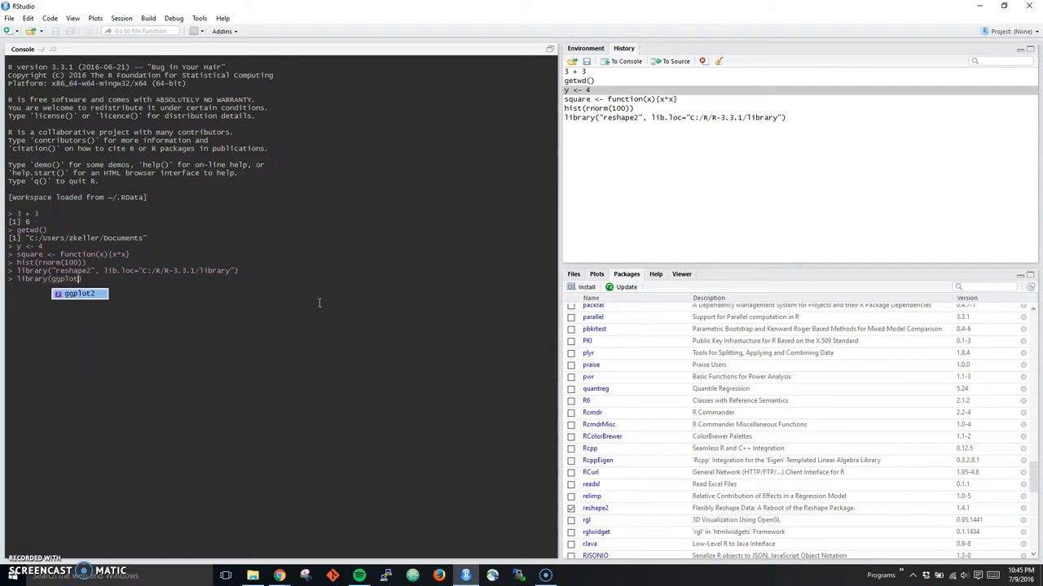
type("ot2)")
key("Return")
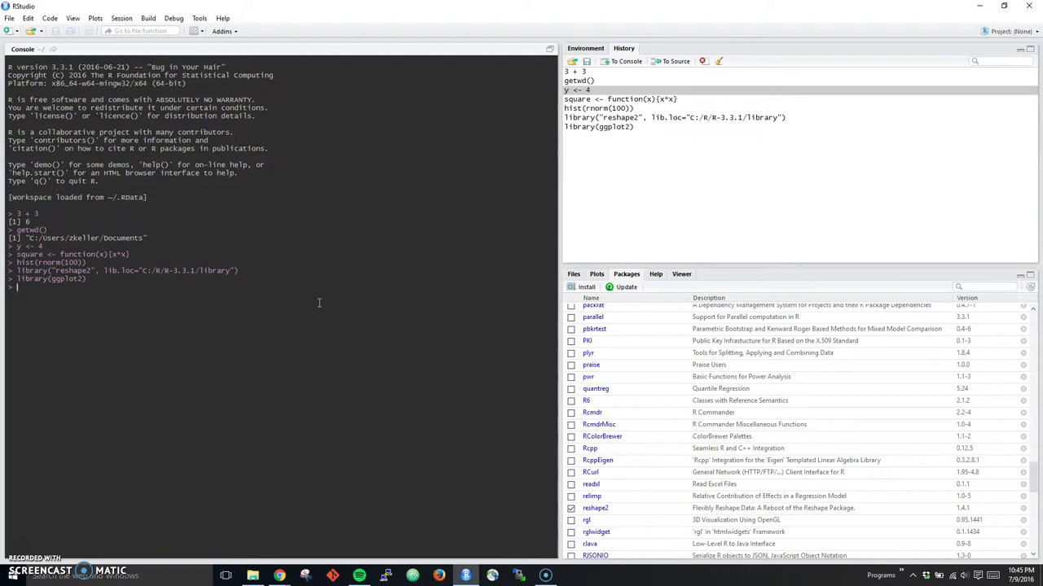
left_click(585, 49)
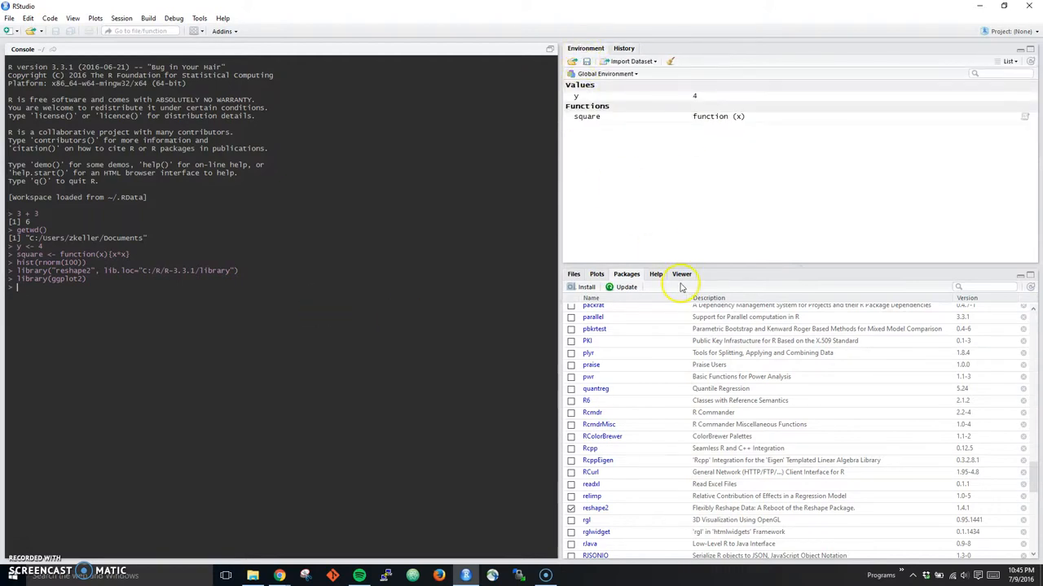
Step: Show the R help home, then run ?qplot for the ggplot2 quick plot documentation
left_click(656, 274)
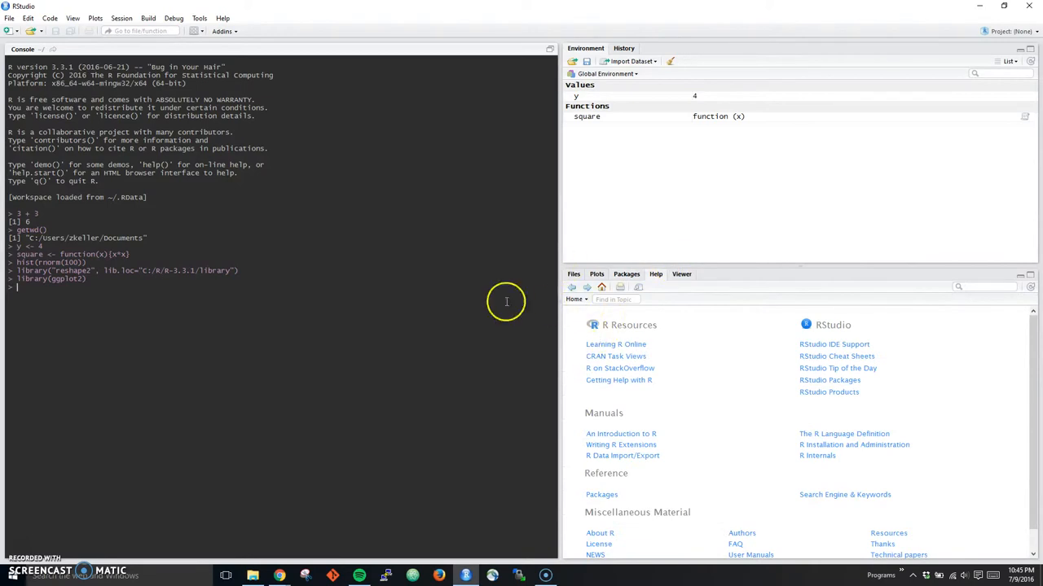
left_click(164, 303)
type("lot")
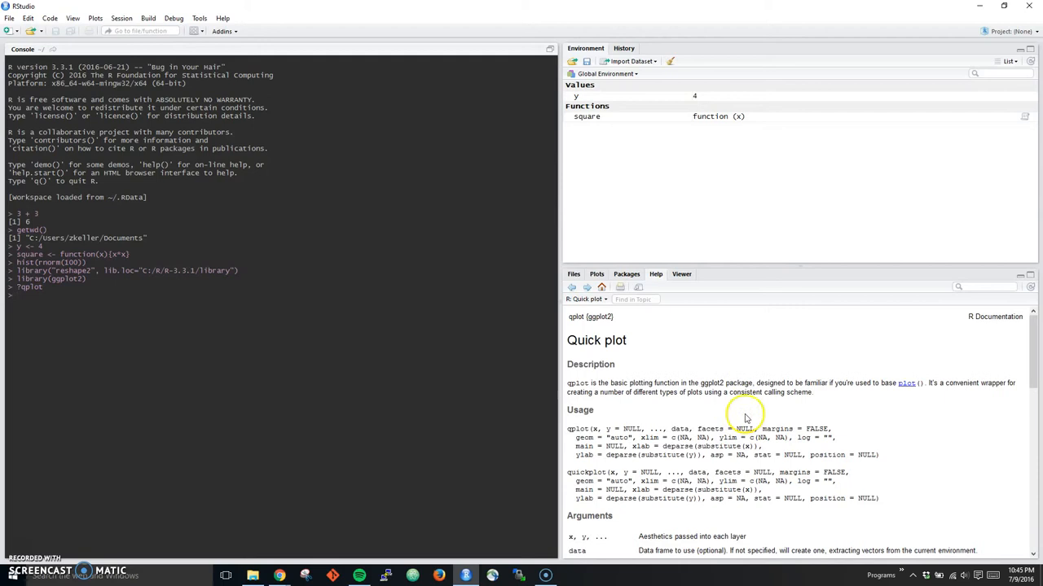
left_click_drag(1032, 328, 1034, 344)
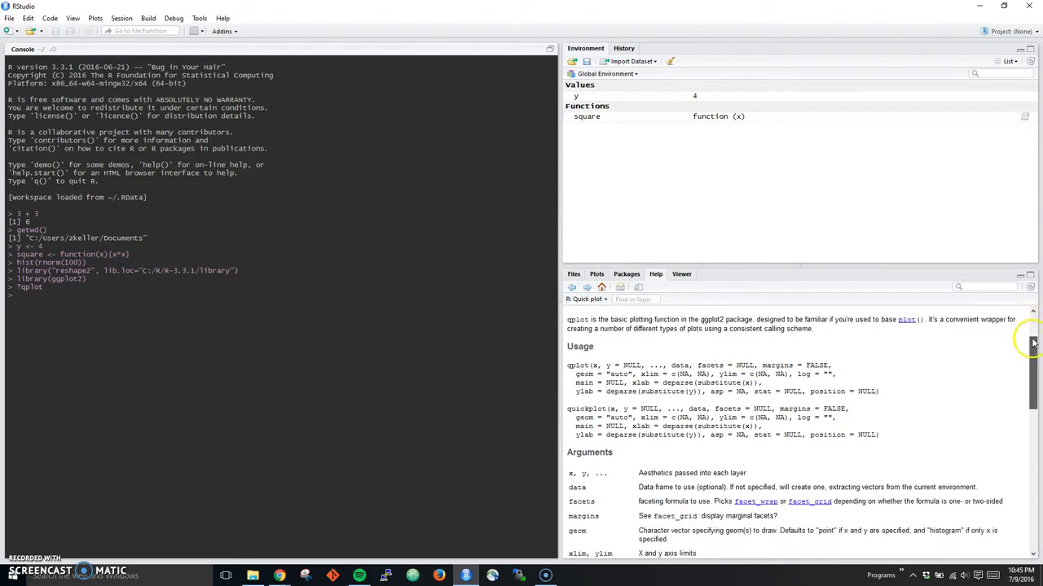
scroll(896, 325, "up", 2)
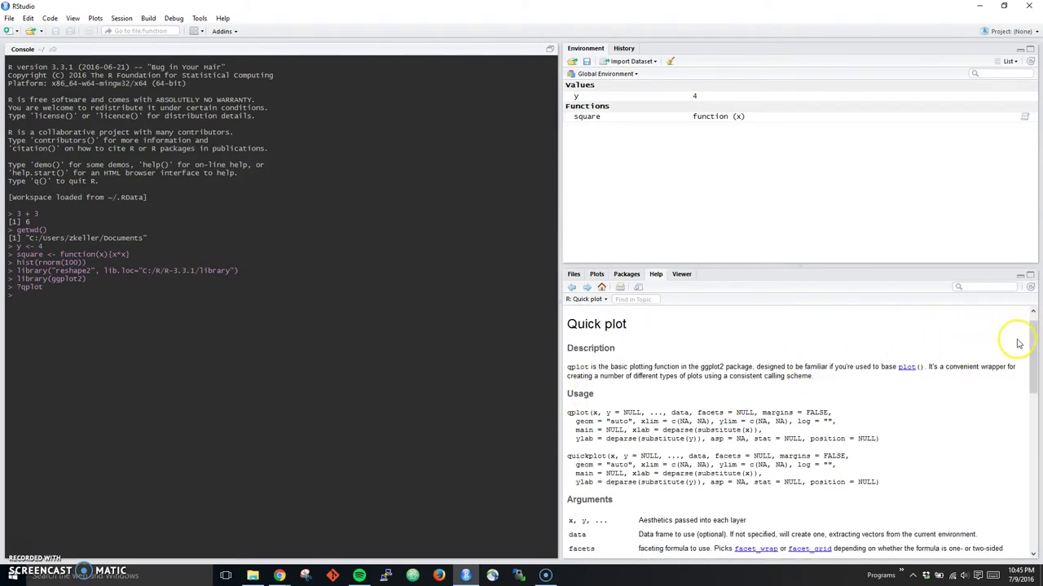
mouse_move(1033, 340)
left_mouse_down()
mouse_move(1032, 479)
mouse_move(1033, 317)
left_mouse_up()
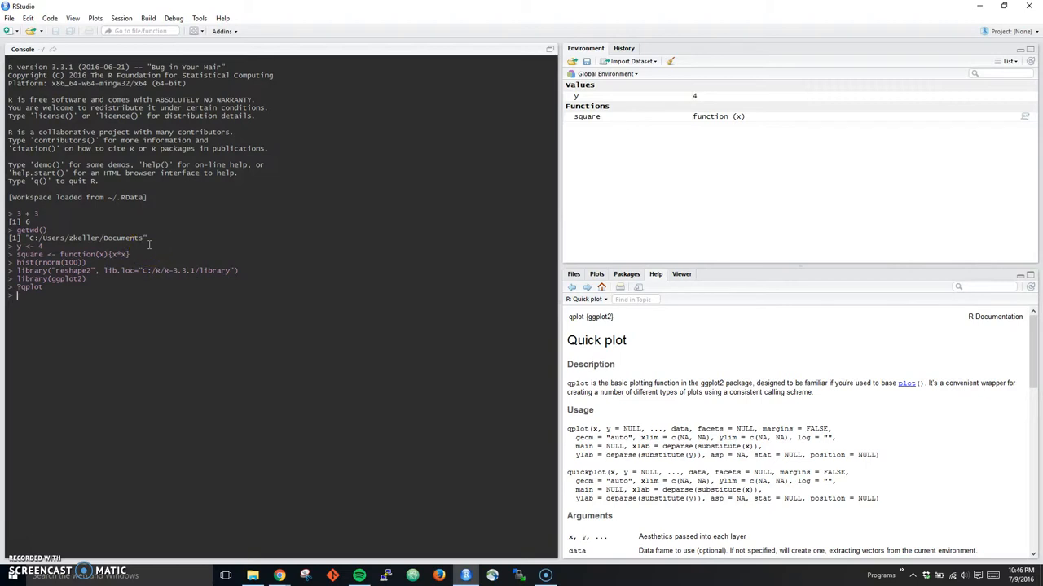
Step: Create a new blank R script via File > New File > R Script
left_click(11, 19)
mouse_move(31, 31)
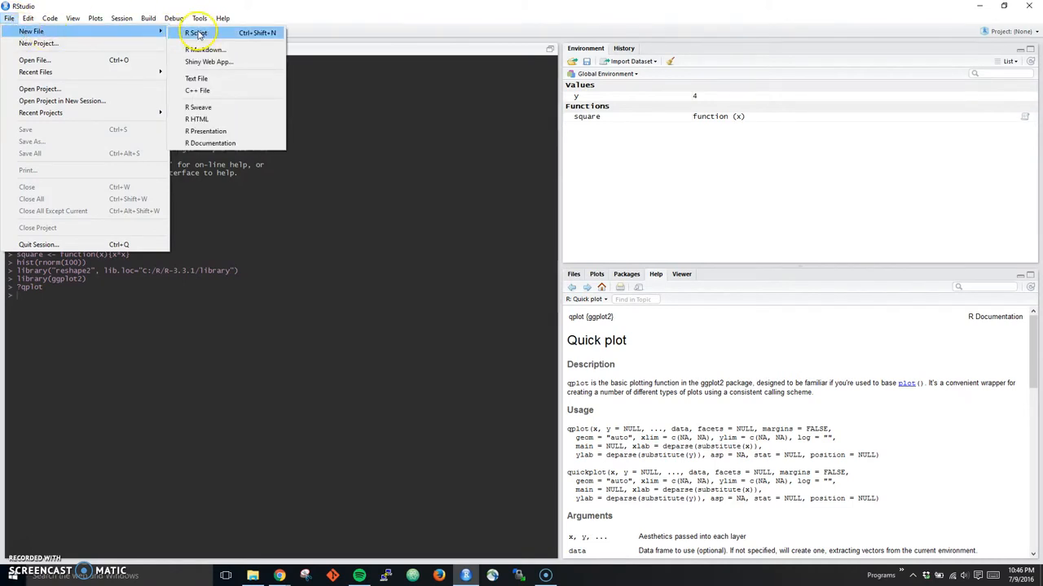
left_click(273, 33)
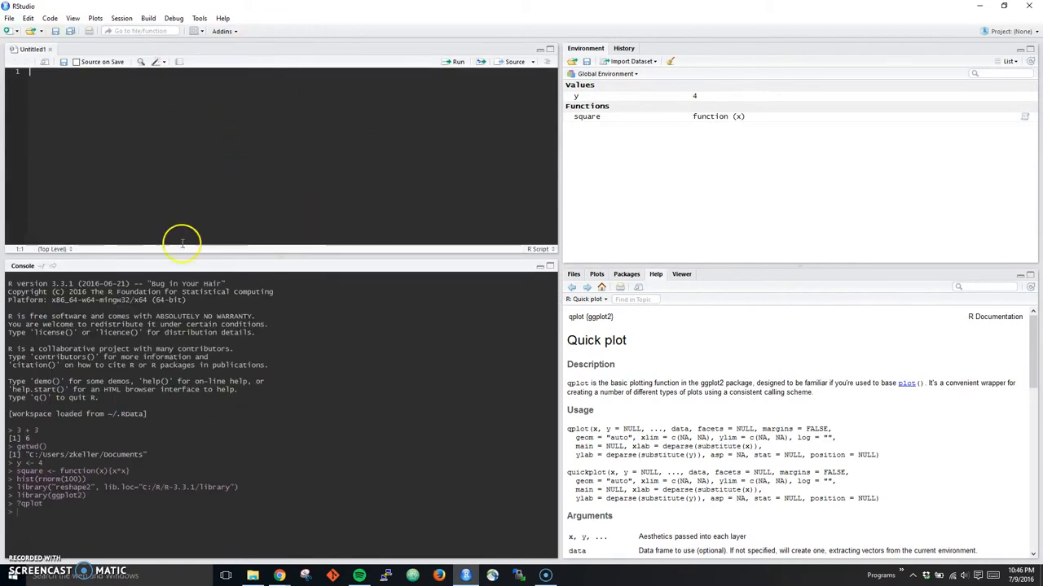
Step: Enlarge the script editor and console panes
left_click_drag(186, 256, 204, 297)
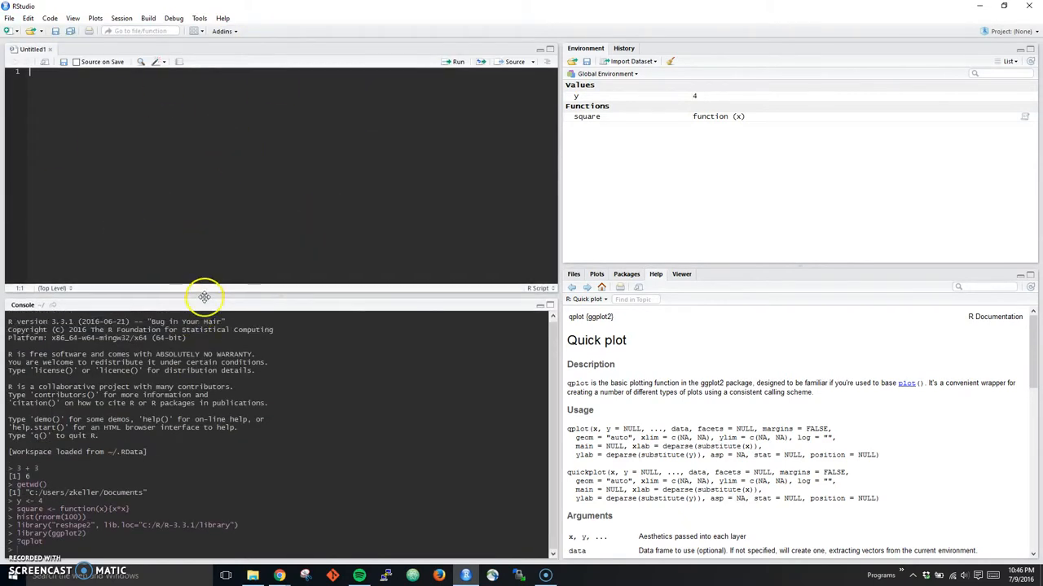
left_click_drag(560, 247, 611, 245)
type("b <- 10")
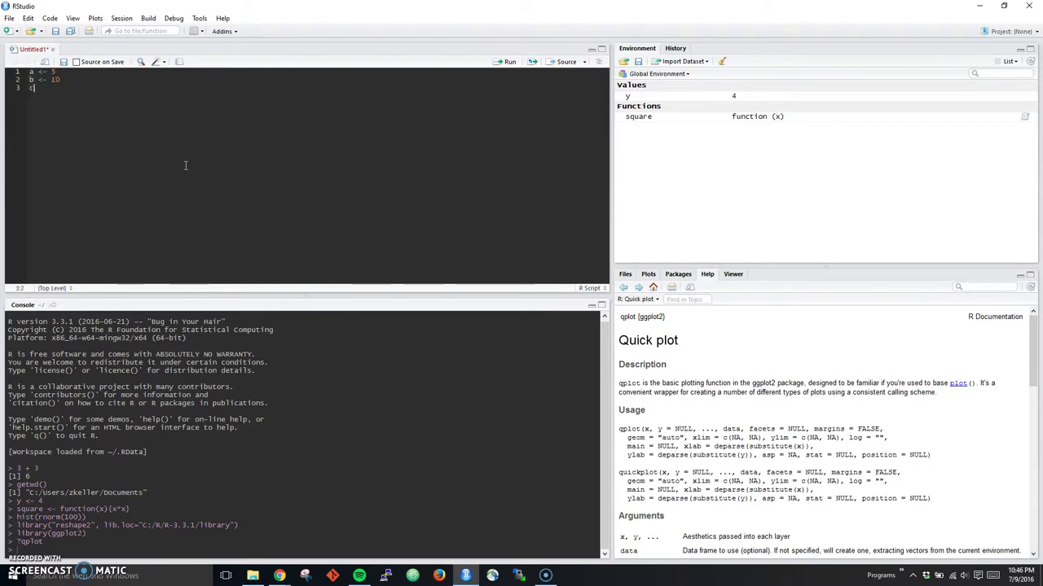
Step: Write a <- 5, b <- 10, c <- a + b, run all three lines, and print c (15)
key("alt+minus")
key("ctrl+shift+Left")
key("ctrl+shift+Left")
key("ctrl+shift+Left")
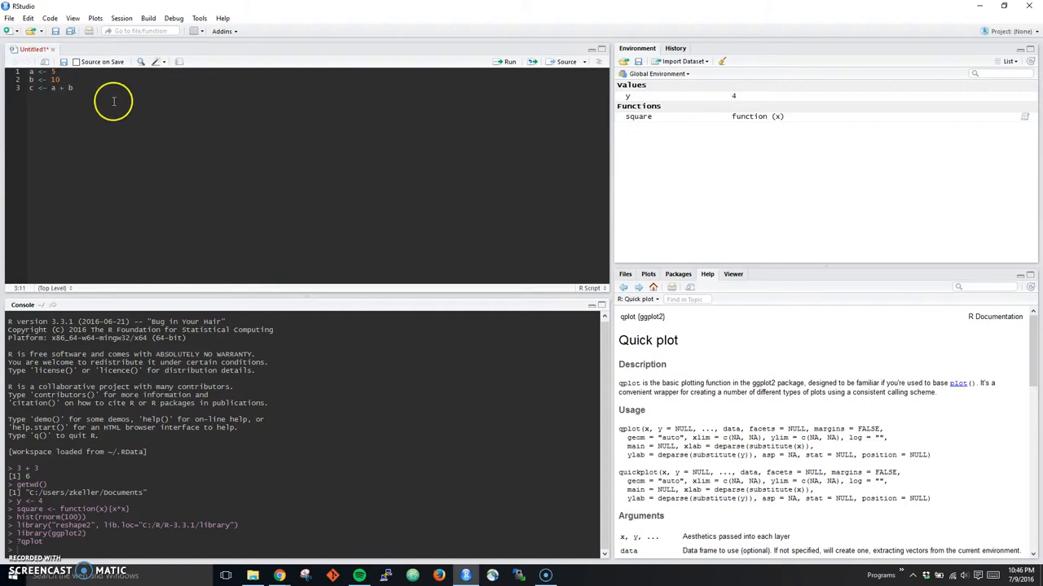
key("ctrl+a")
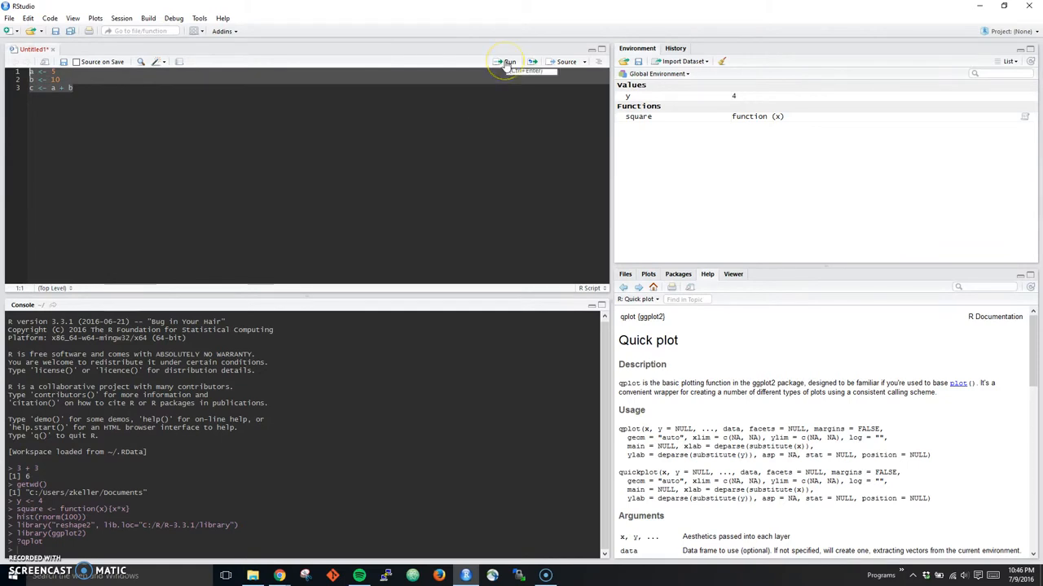
left_click(506, 63)
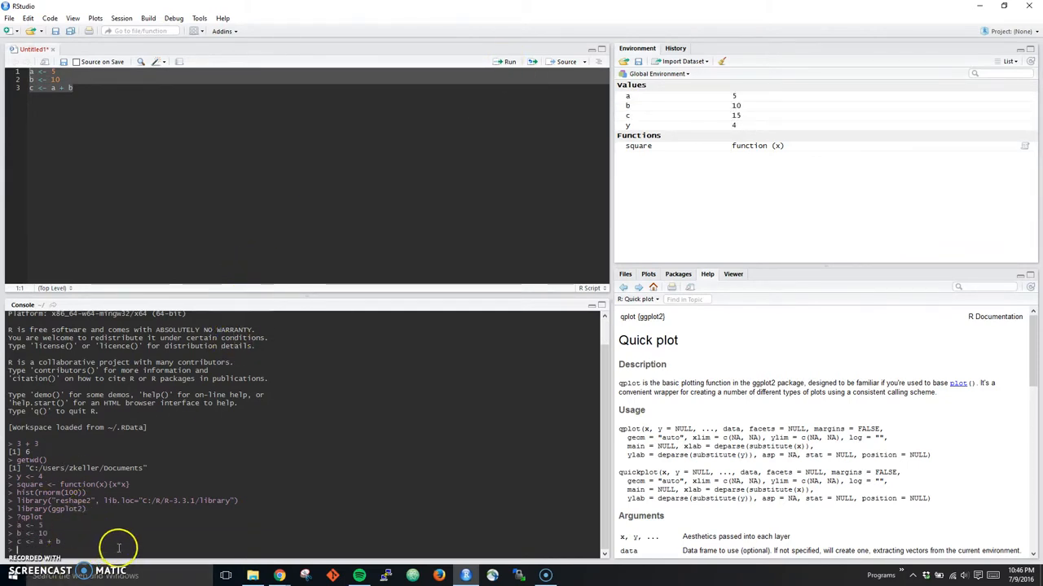
type("c")
key("Return")
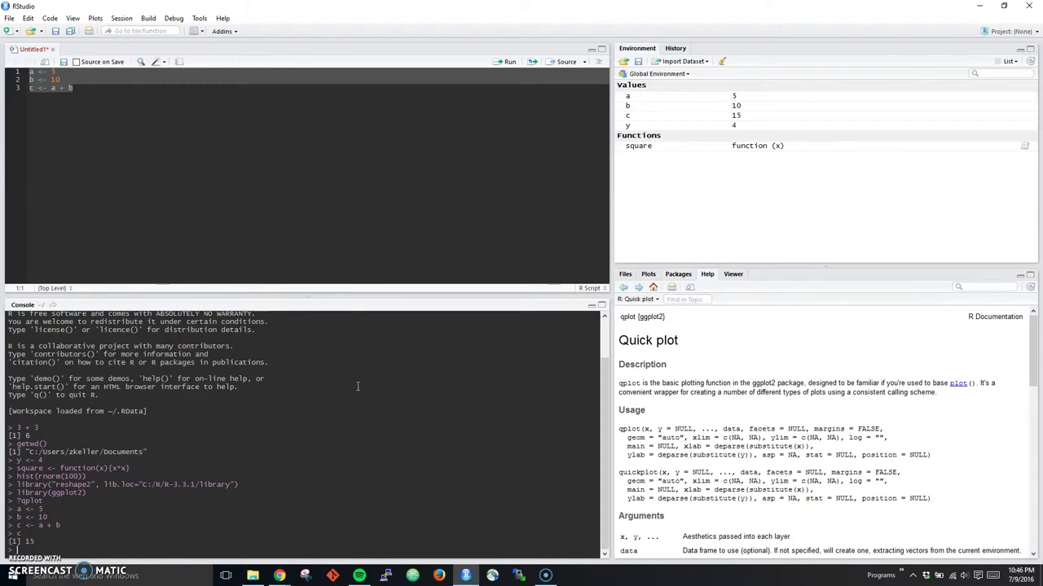
left_click(176, 134)
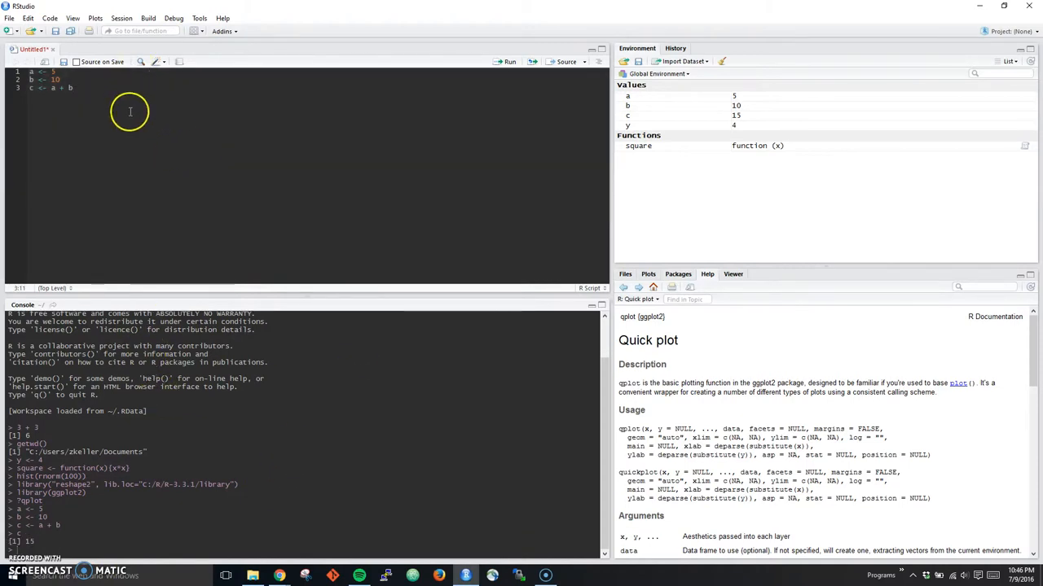
Step: Save the script as stats250youtube.R via File > Save
left_click(9, 18)
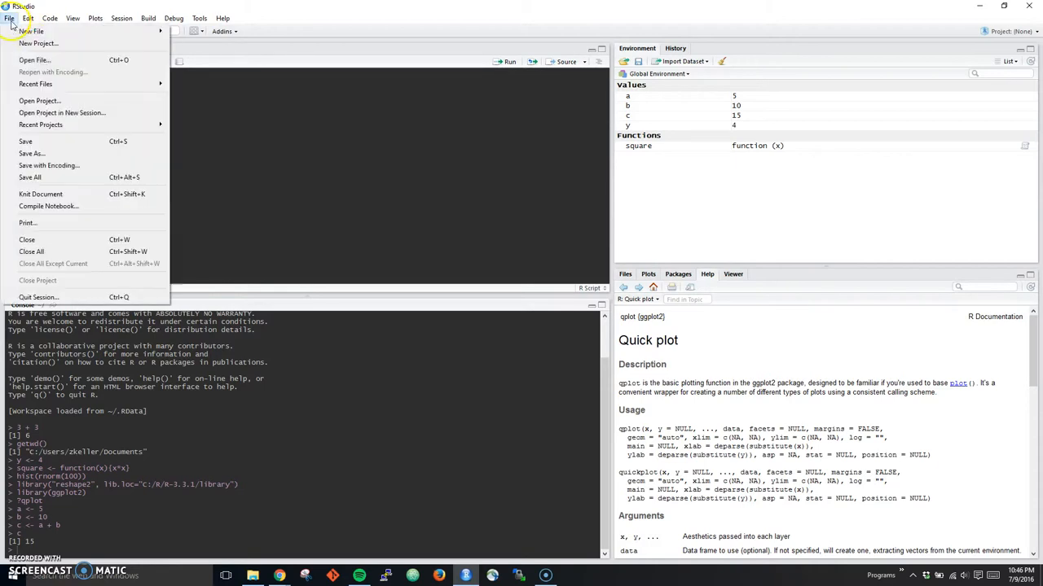
left_click(49, 142)
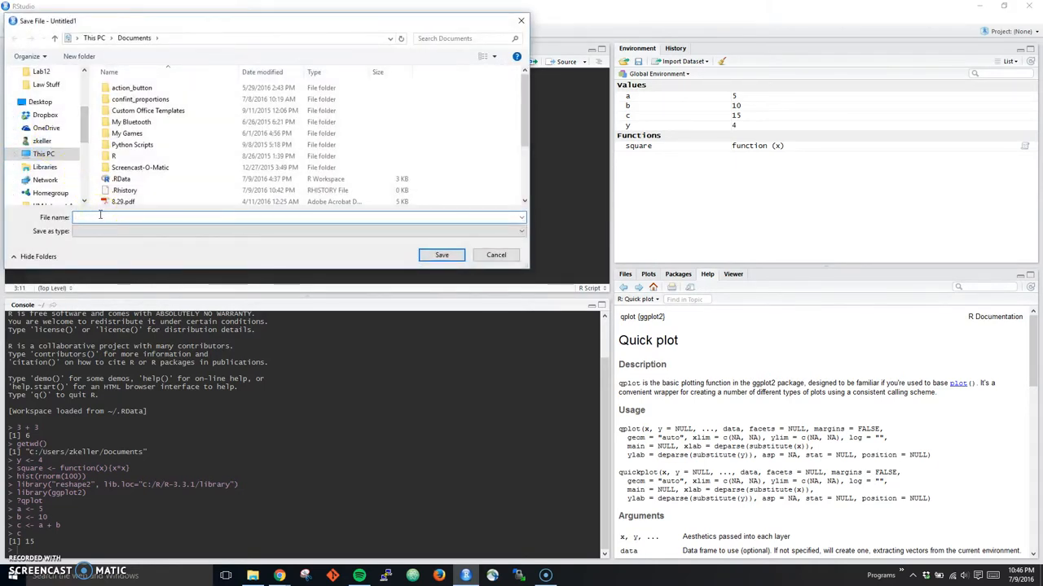
type("sta")
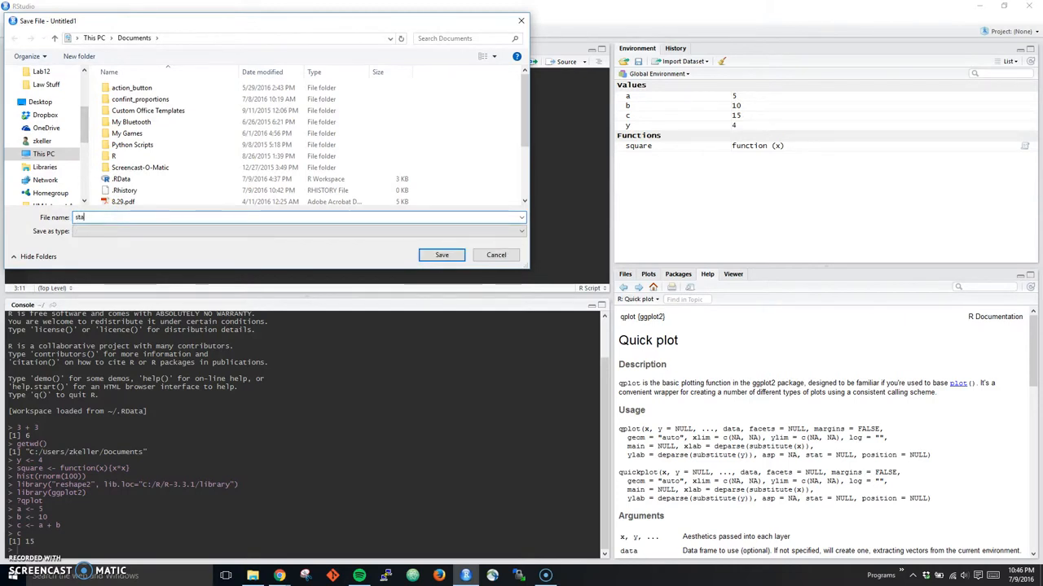
type("ts250yo")
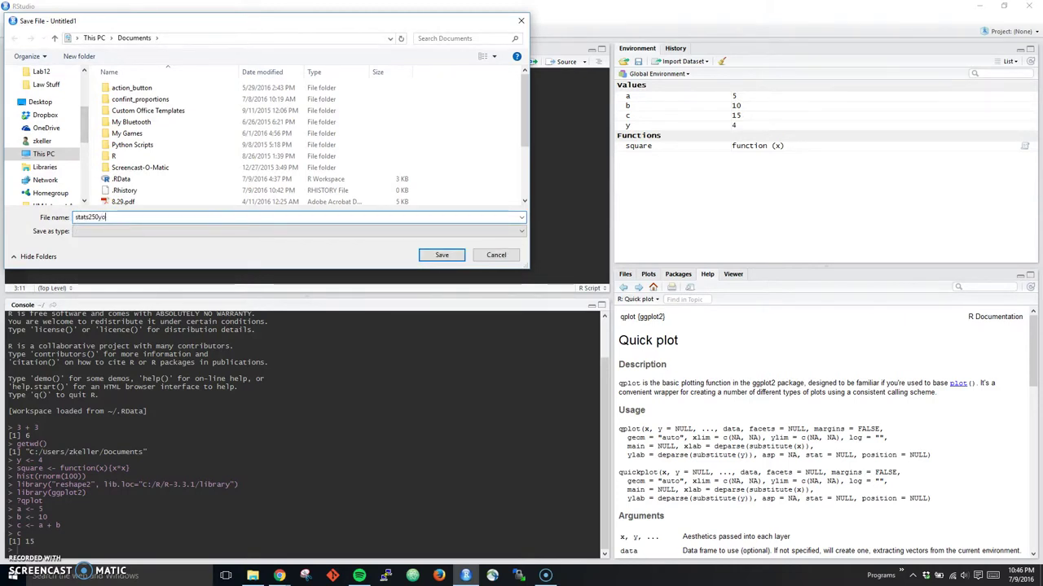
type("utube.R")
key("Return")
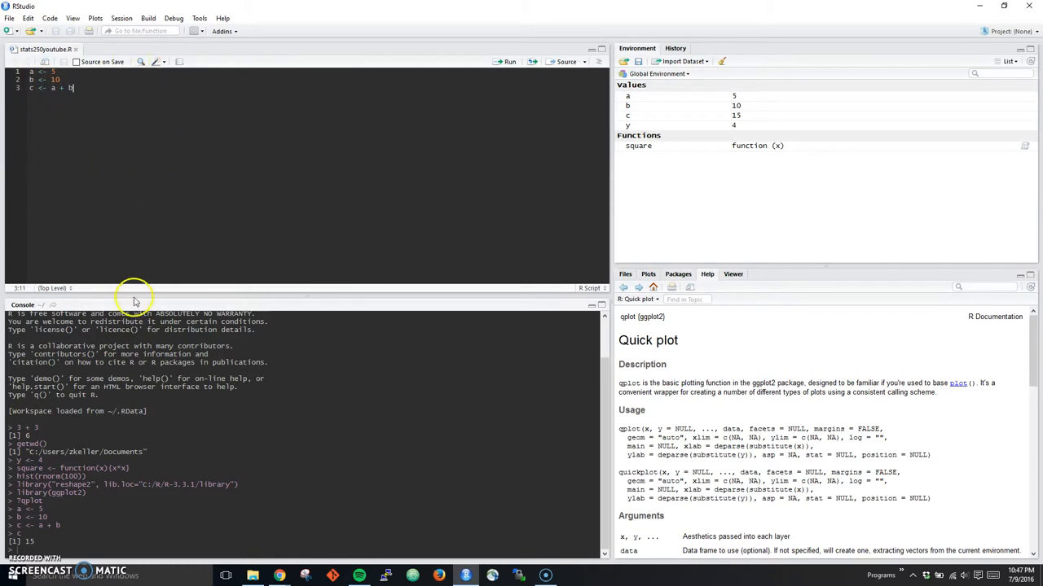
Step: Enlarge the console pane to see the output of the three script lines
left_click_drag(135, 297, 139, 250)
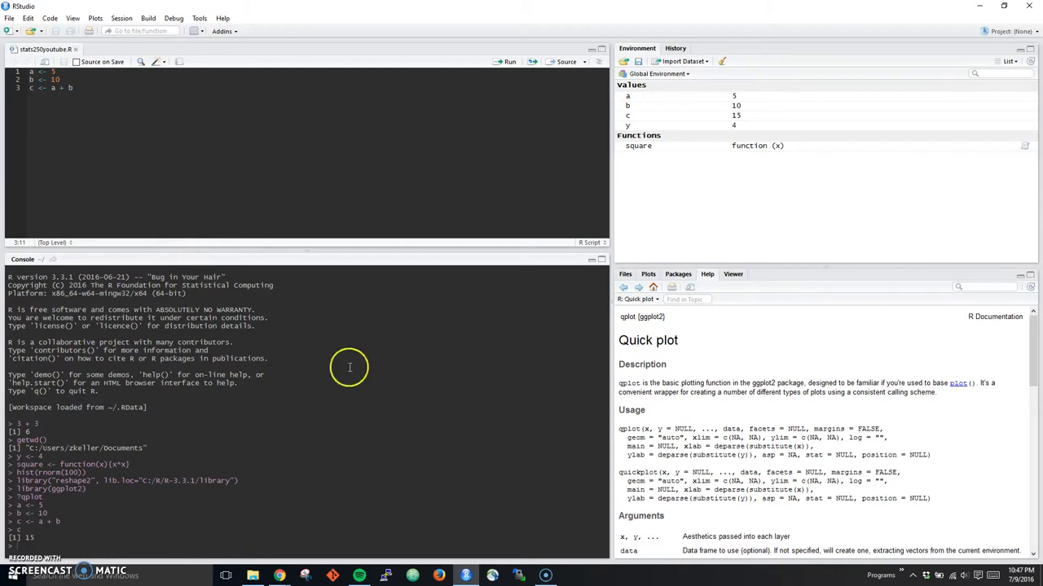
Step: Set the Downloads folder as the working directory via Session > Set Working Directory
left_click(122, 19)
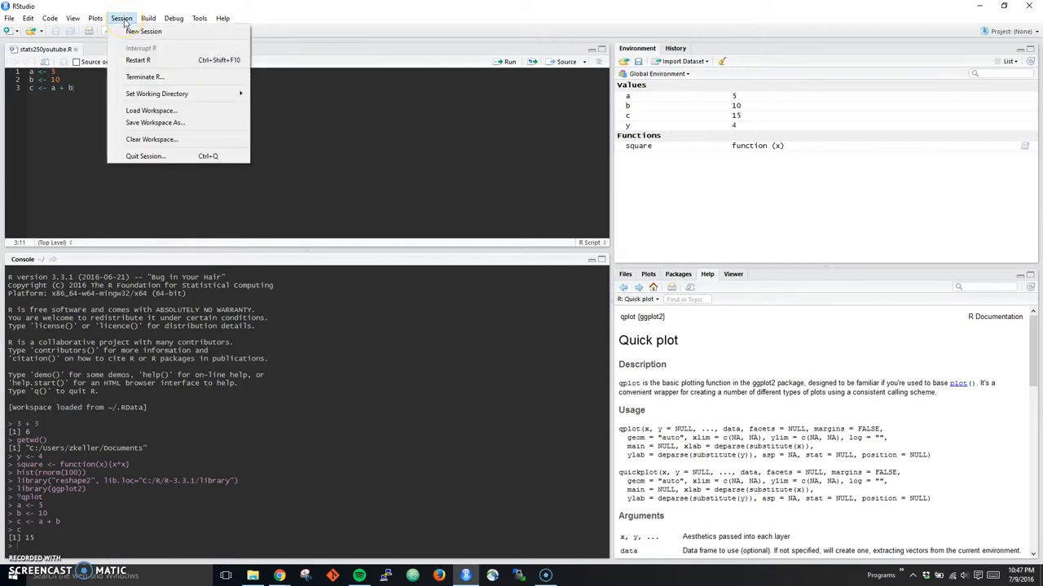
mouse_move(156, 94)
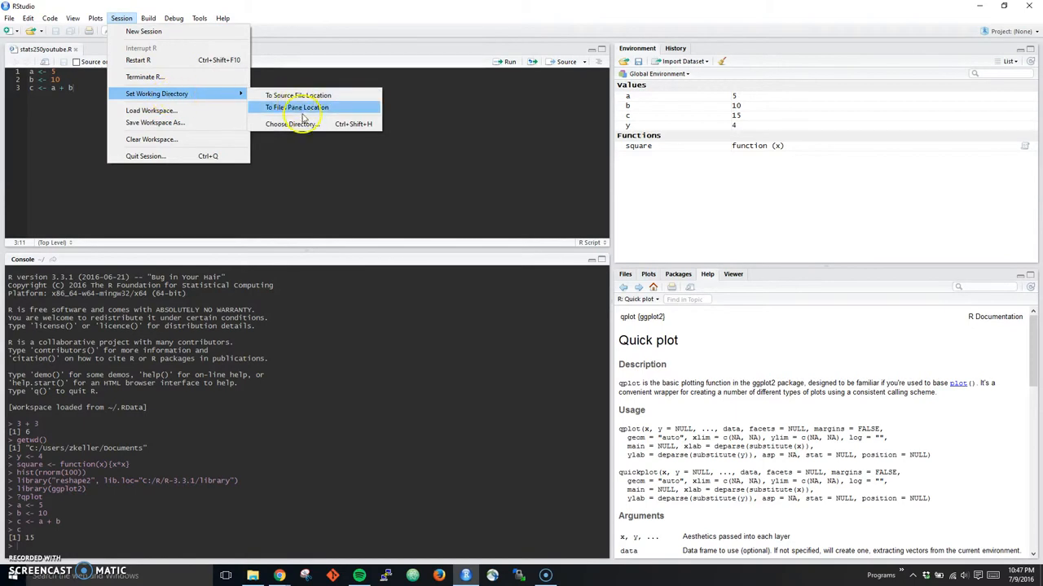
left_click(302, 123)
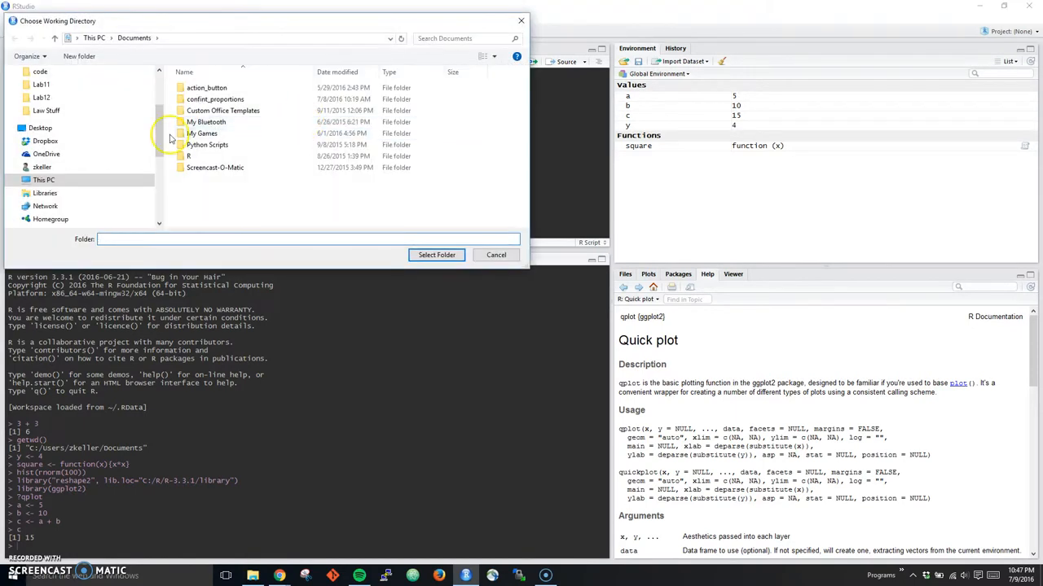
scroll(81, 138, "up", 5)
left_click(57, 115)
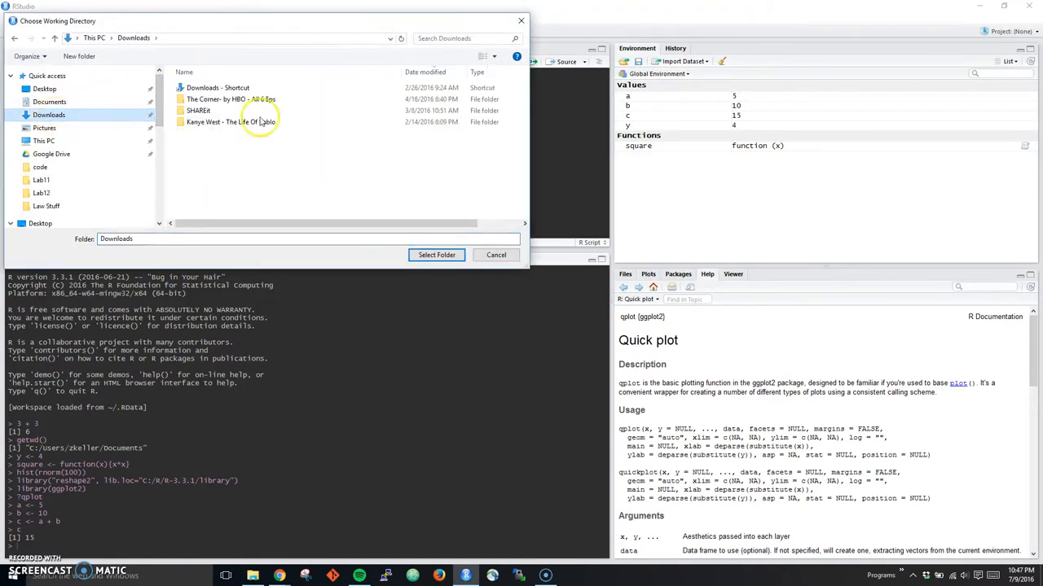
left_click(432, 255)
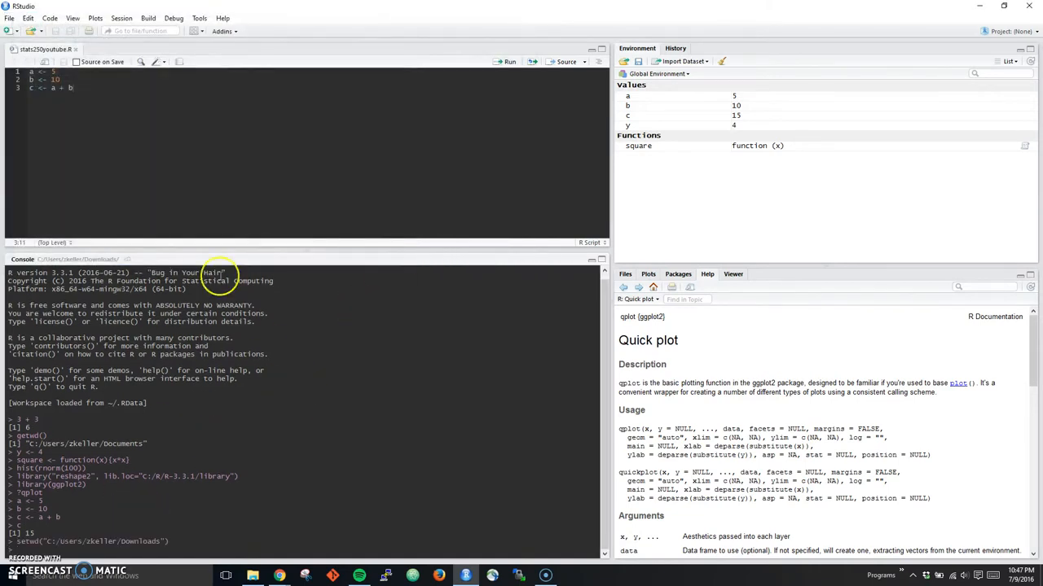
Step: Highlight the resulting setwd command and its Downloads path in the console
mouse_move(168, 542)
left_mouse_down()
mouse_move(18, 544)
mouse_move(162, 542)
left_mouse_up()
left_click(49, 542)
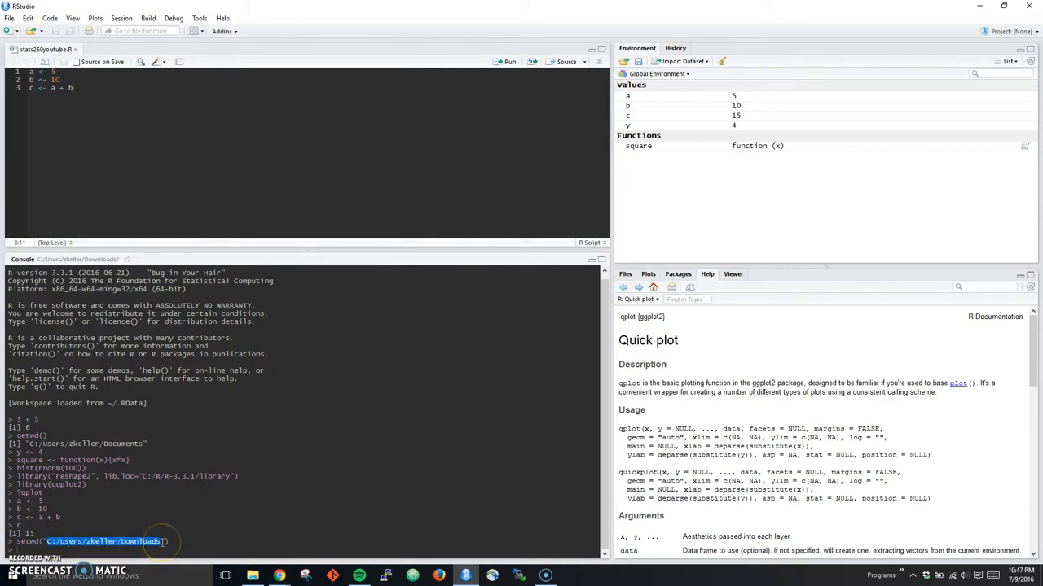
left_click(163, 542)
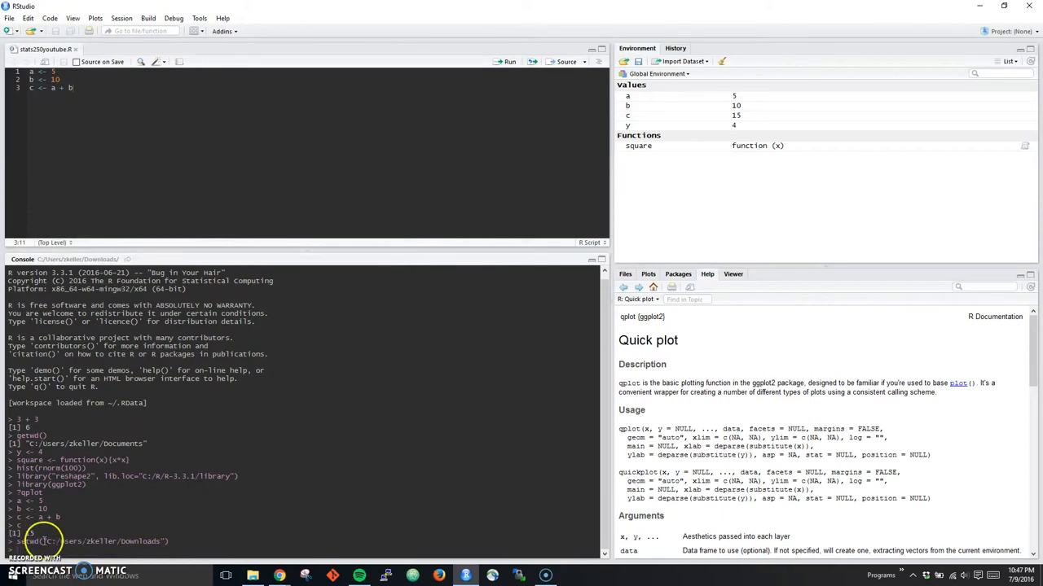
left_click_drag(16, 542, 167, 542)
left_click(167, 544)
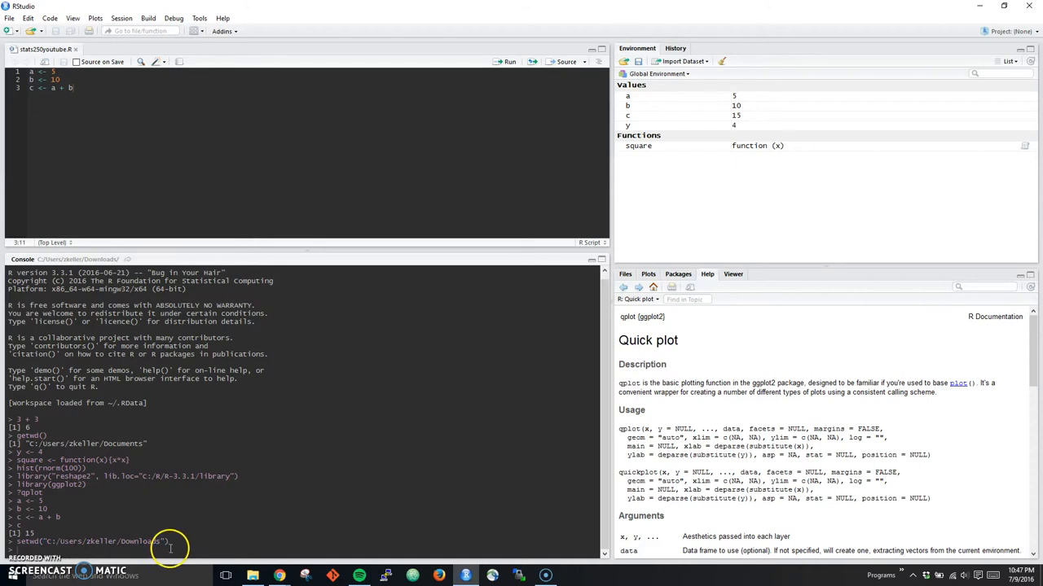
Step: Run load("iq.Rdata"), head(iq) and View(iq) to load, preview and browse the iq dataset
left_click(171, 493)
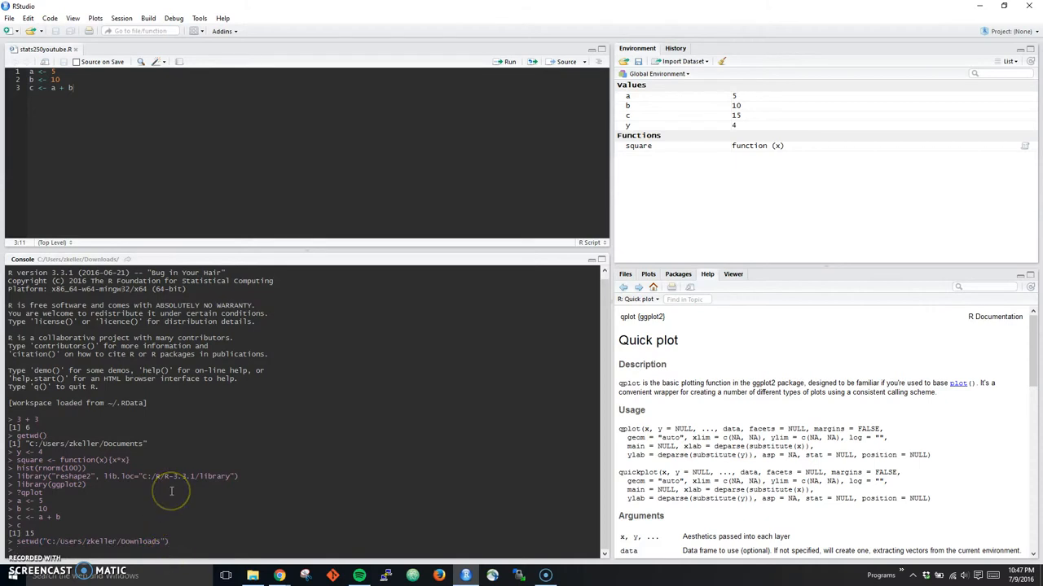
type("load(\"iq.Rdata")
key("Return")
type("head(iq)")
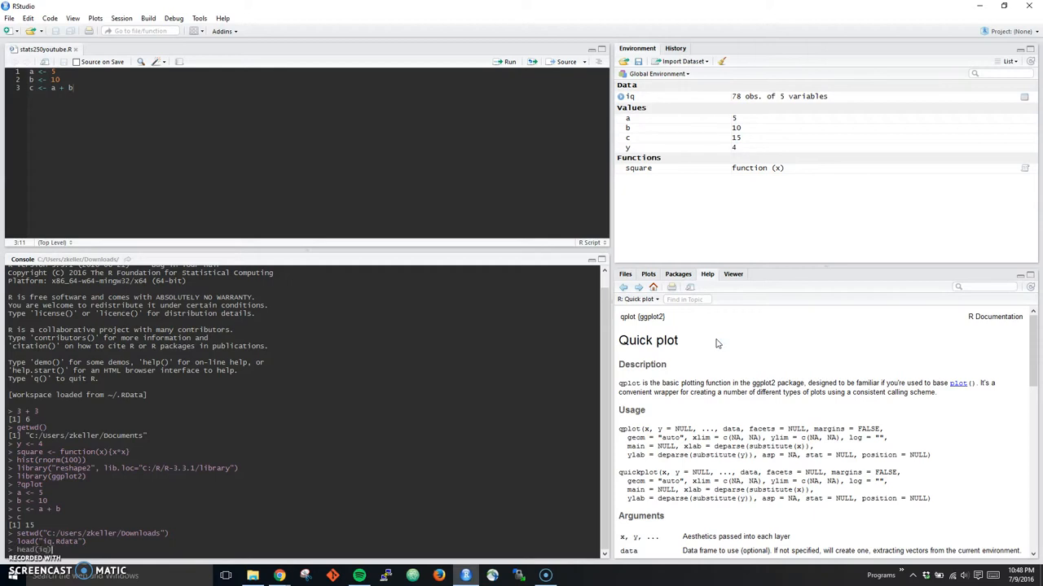
key("Return")
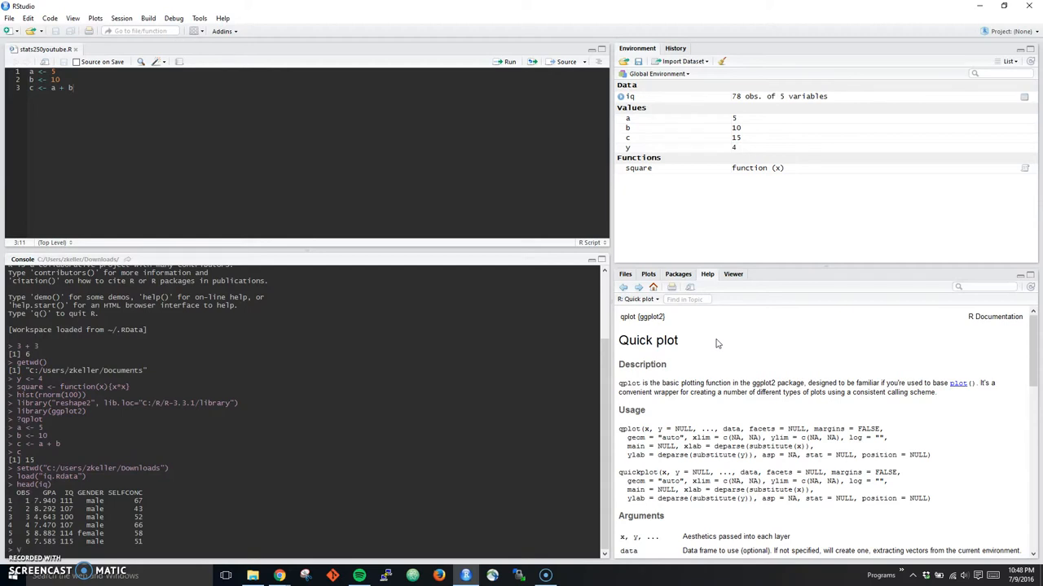
type("iew(iq)")
key("Return")
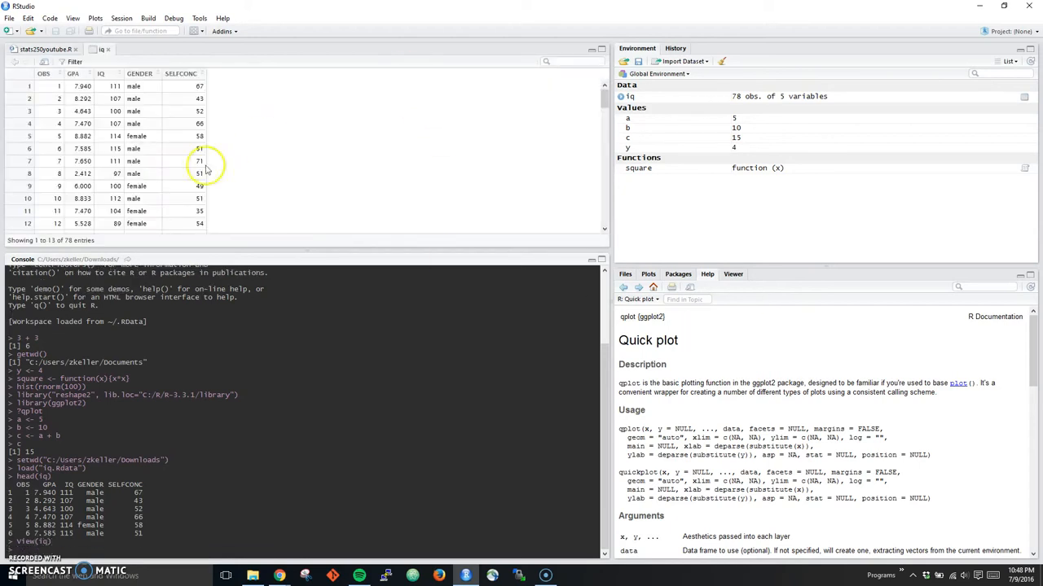
left_click_drag(187, 252, 203, 239)
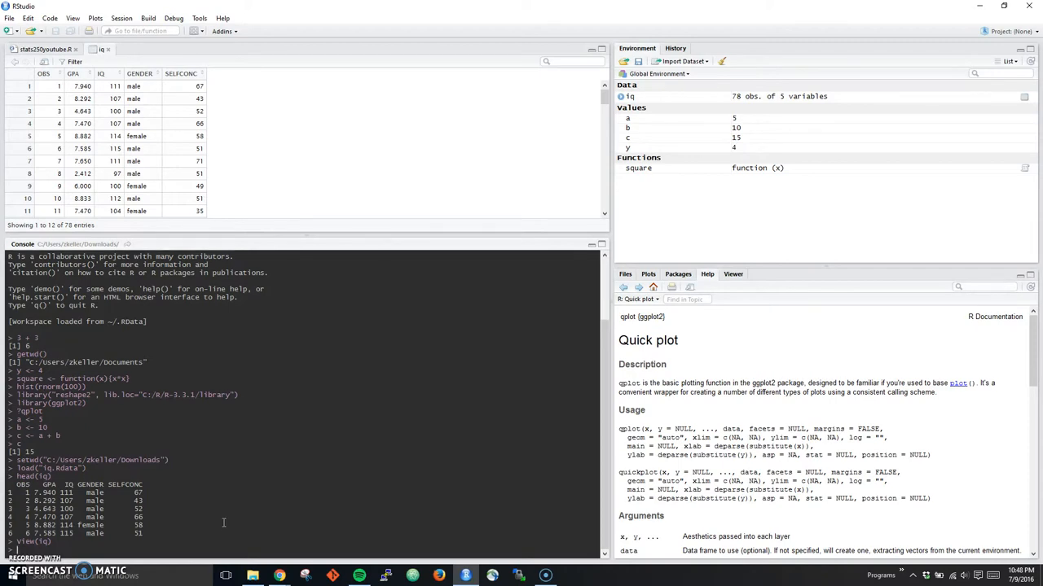
Step: Run install.packages("swirl"), library(swirl) and swirl() so swirl asks for a name
left_click(223, 522)
type("install.pac")
type("kages(")
type("\"swirl")
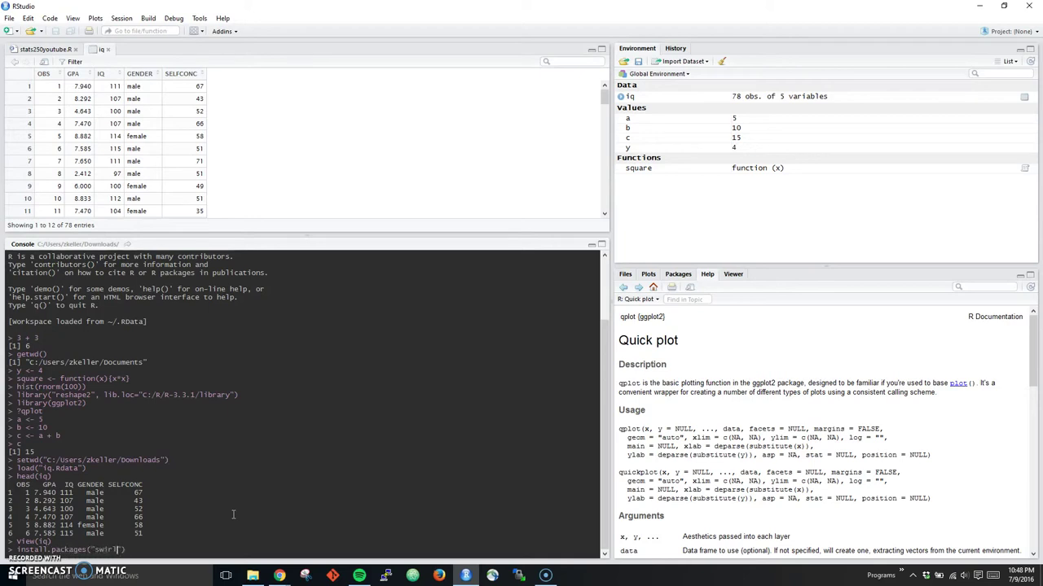
type("\"")
key("Return")
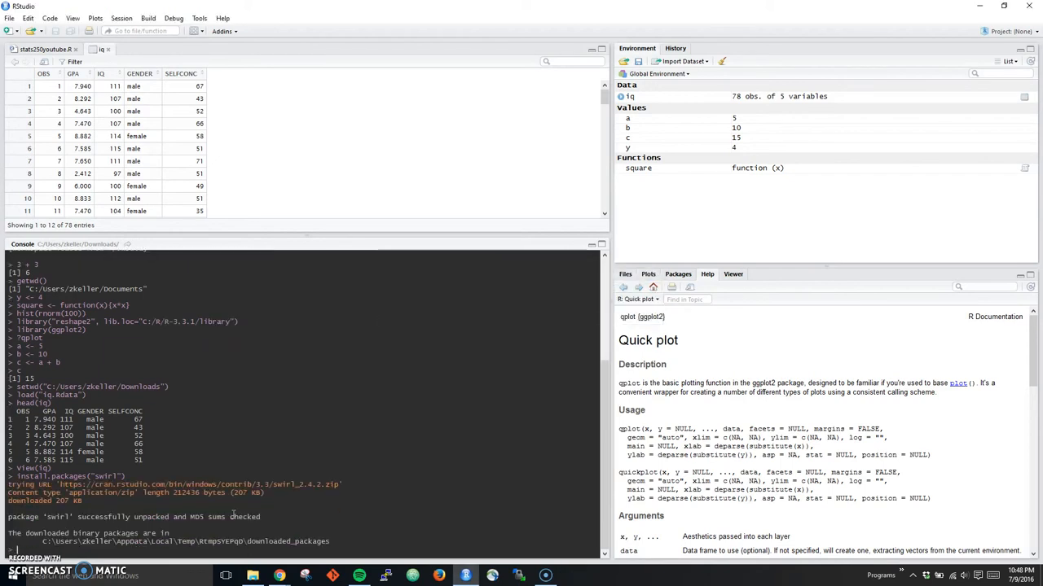
type("library(s")
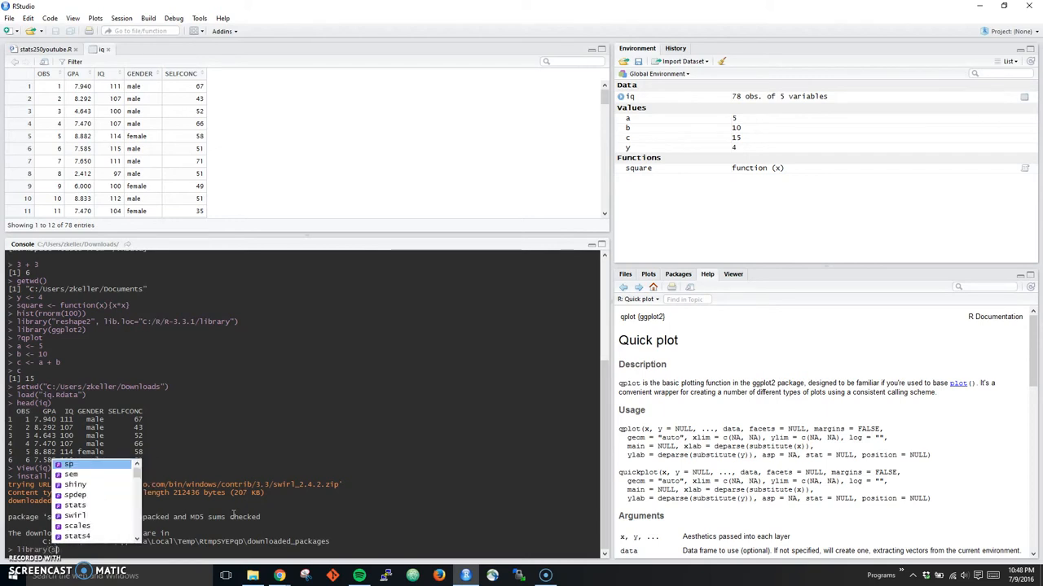
type("wirl)")
key("Return")
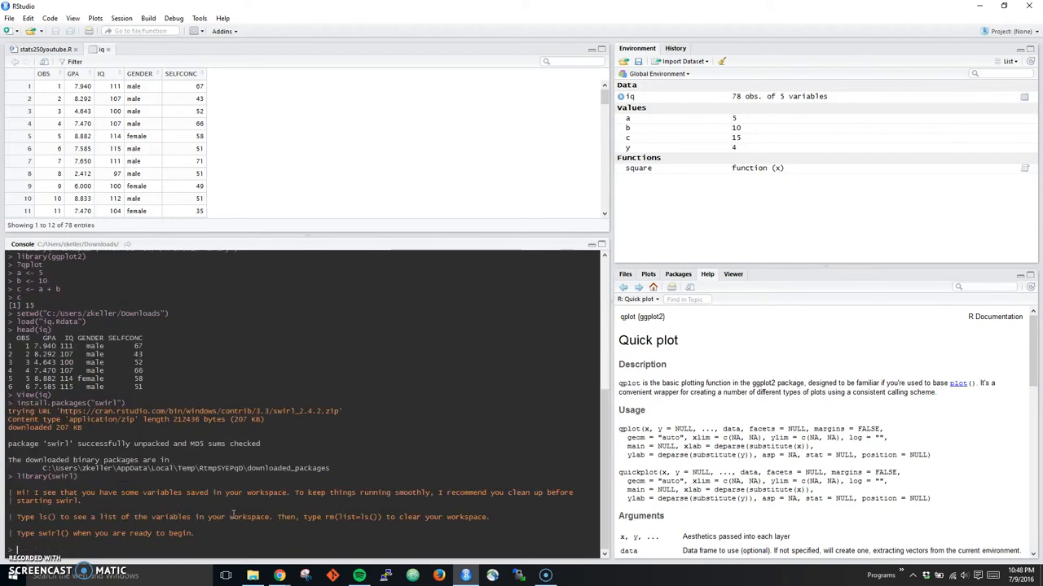
type("swirl()")
key("Return")
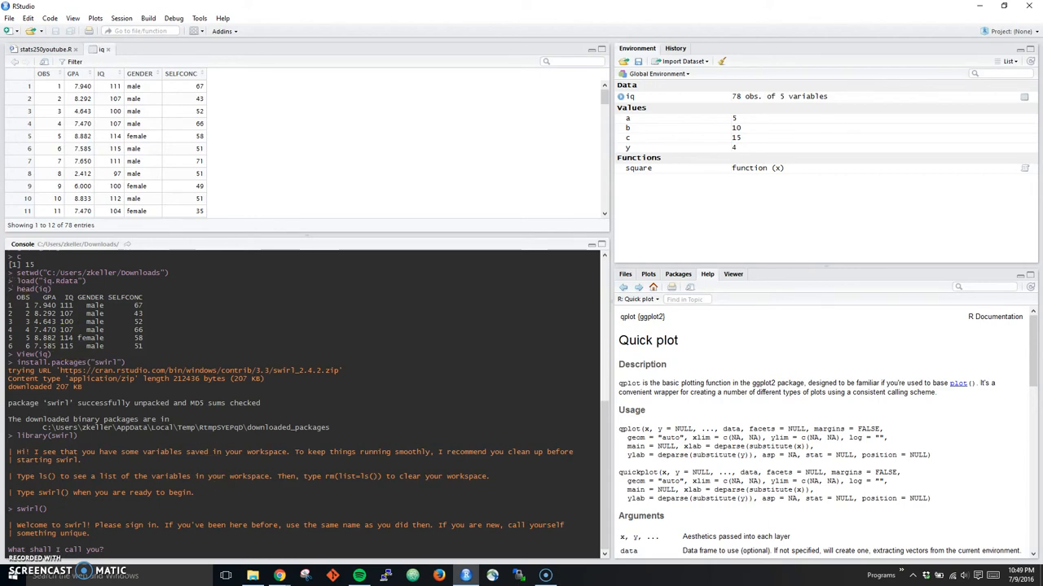
Step: Switch the source pane from the iq table back to the stats250youtube.R script
left_click(45, 50)
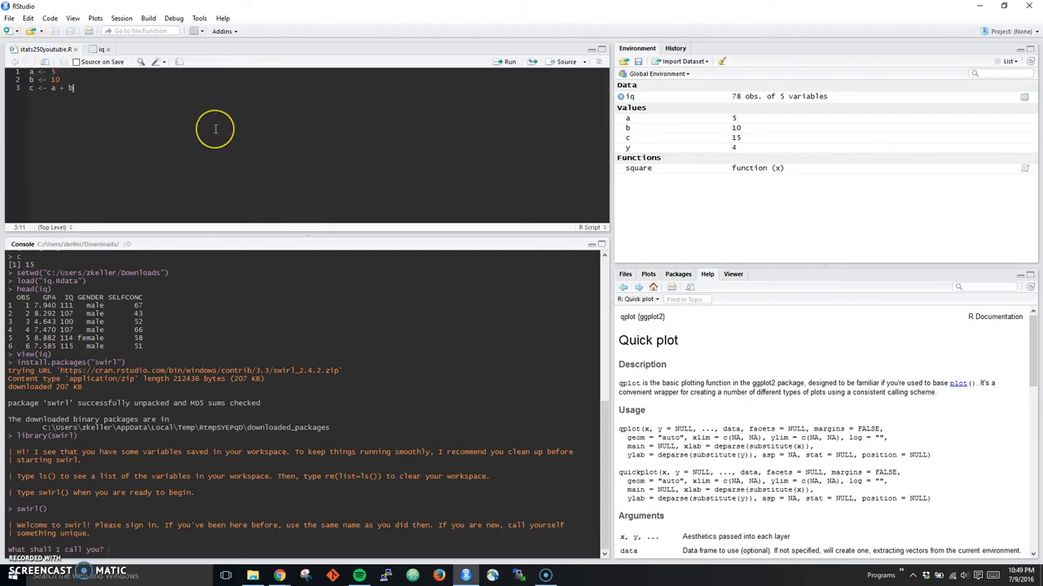